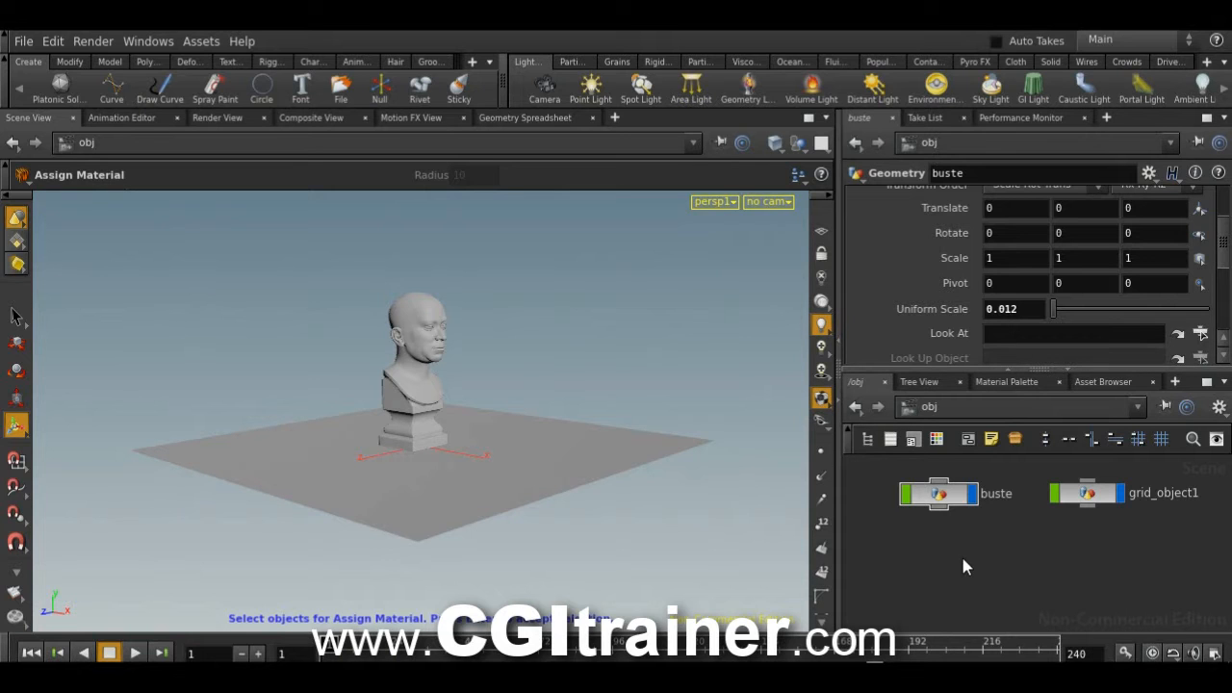
Step: Select the bust and the ground grid in turn to review the scene's objects
left_click(415, 337)
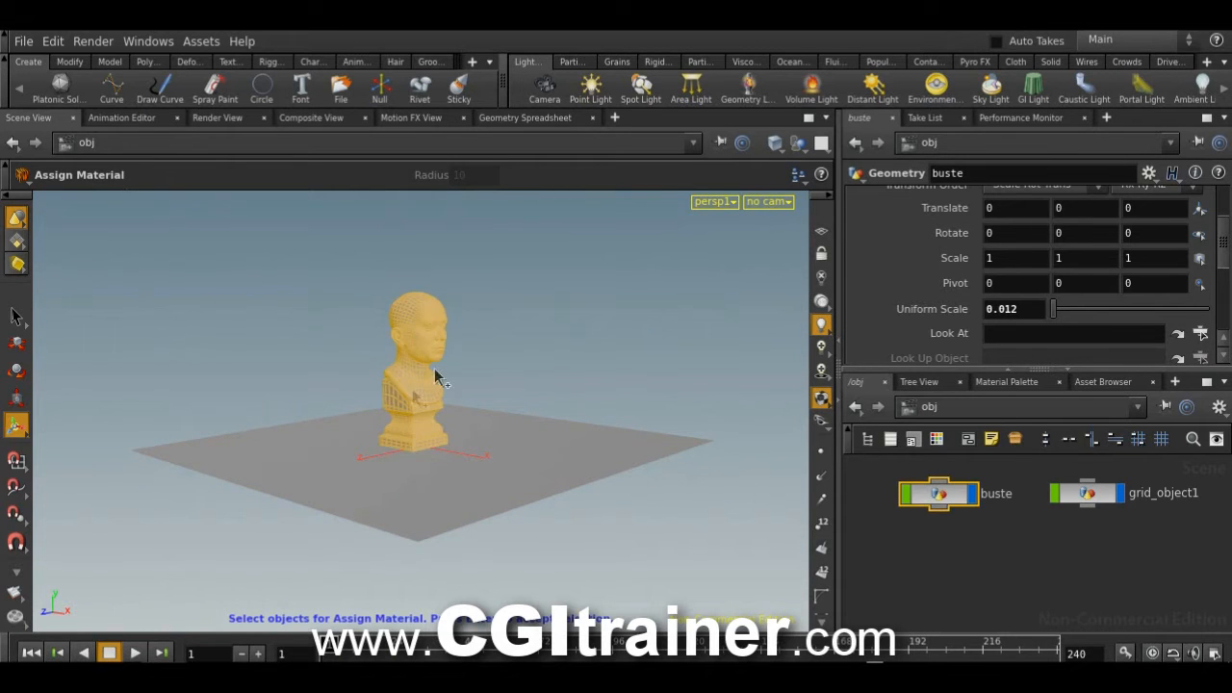
left_click(496, 486)
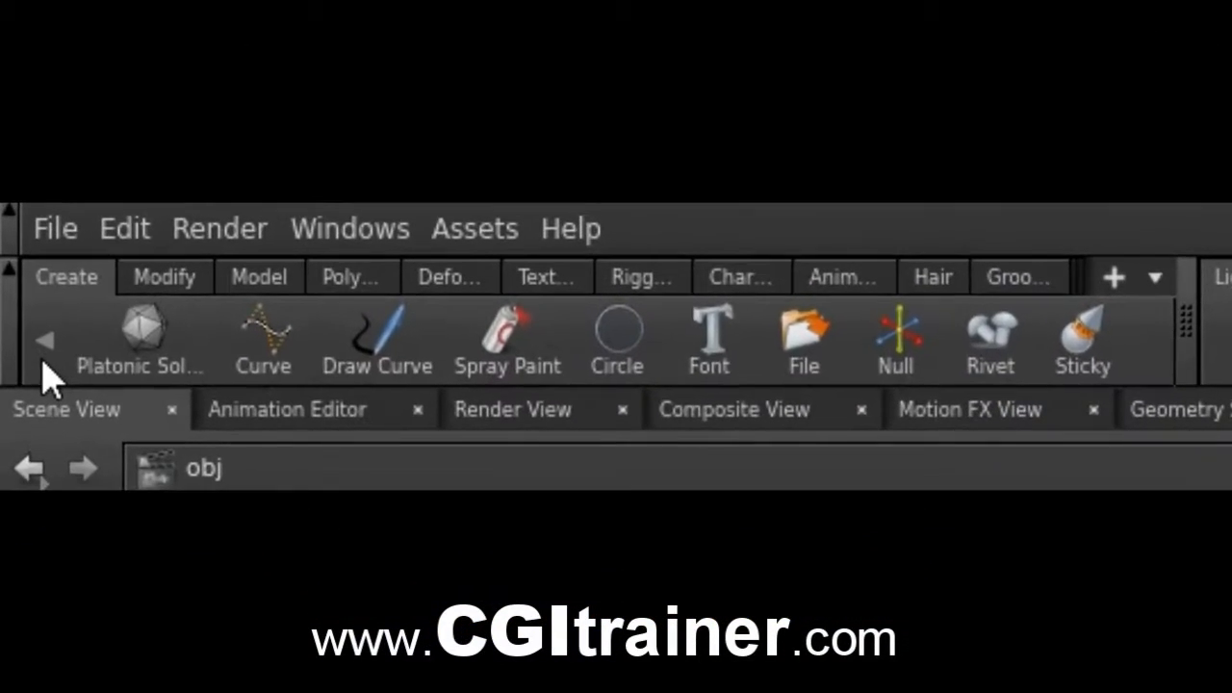
left_click(35, 290)
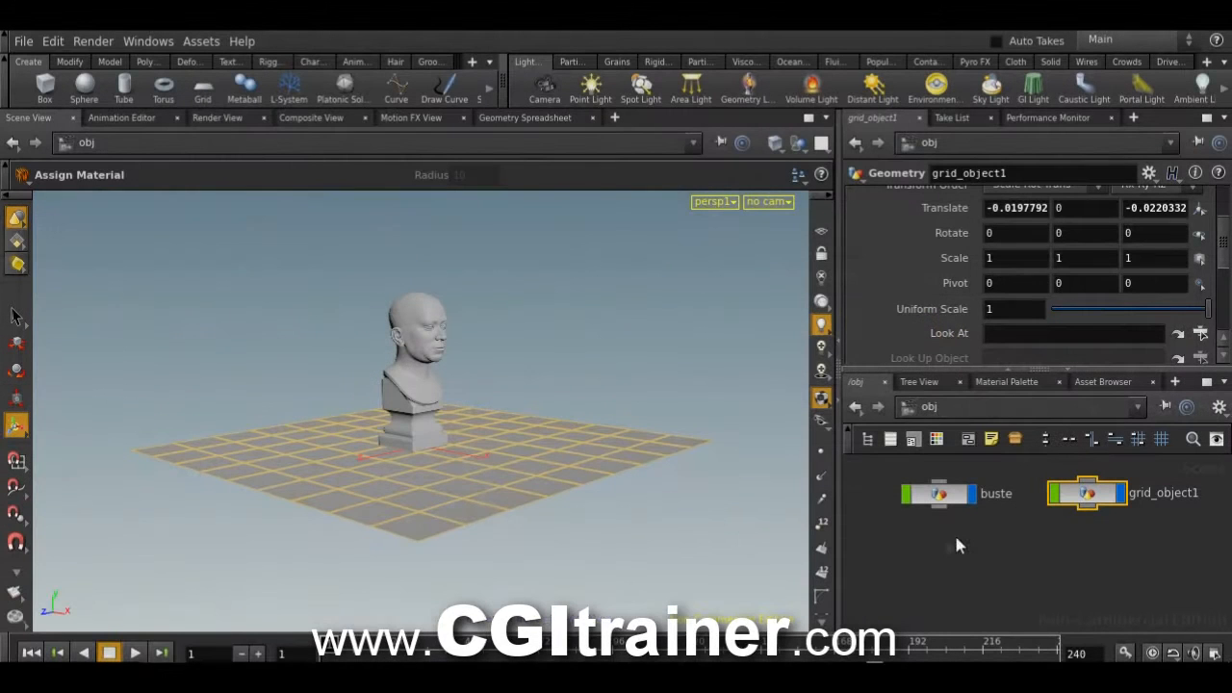
left_click(441, 336)
left_click(490, 476)
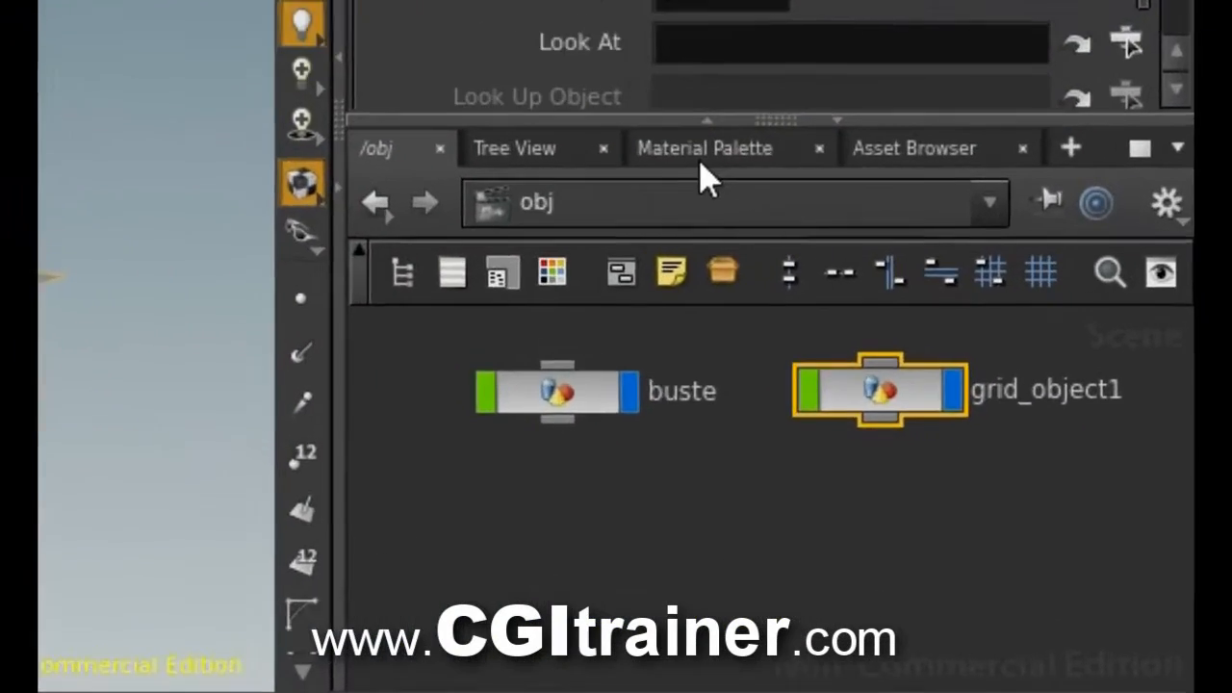
Step: Add the White Paint material from the Material Palette to the scene and assign it to the ground grid
left_click(704, 149)
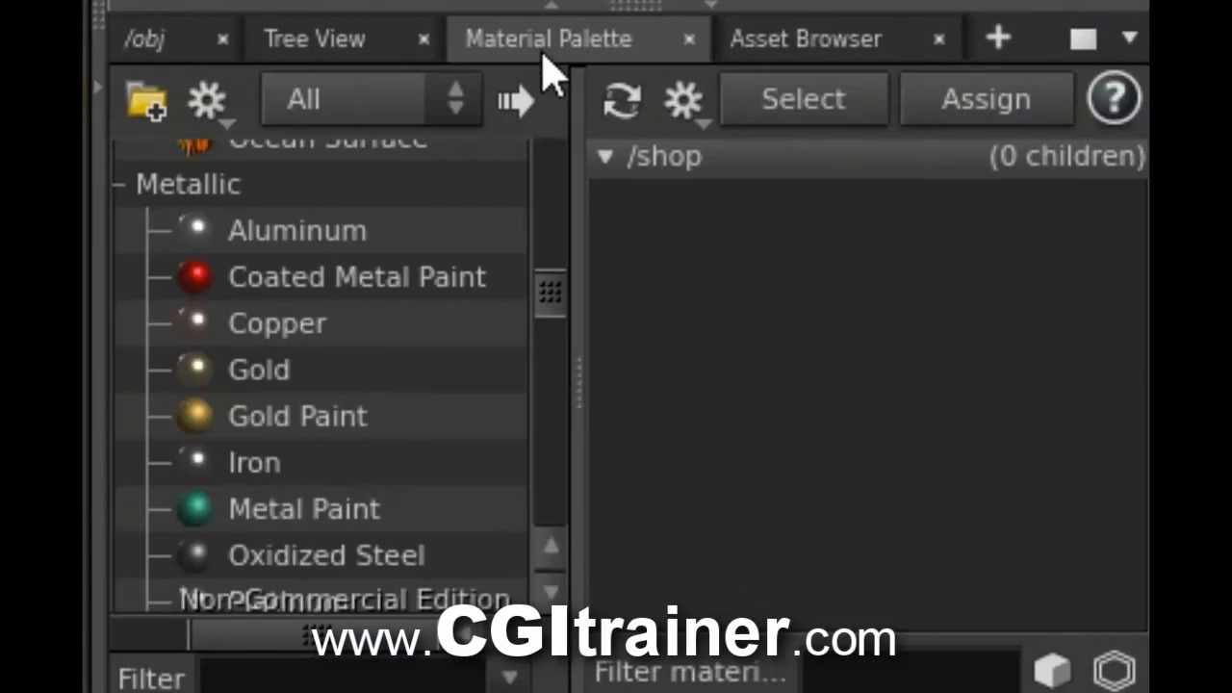
left_click_drag(715, 369, 723, 333)
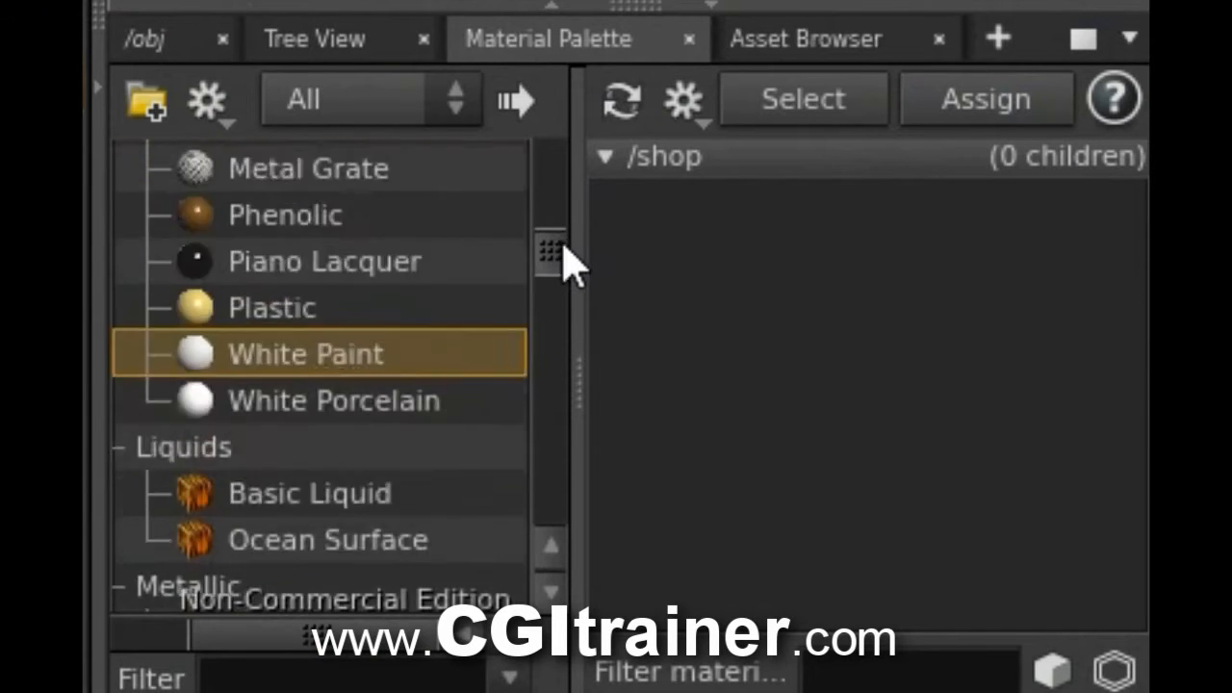
mouse_move(565, 262)
left_mouse_down()
mouse_move(577, 206)
mouse_move(575, 260)
left_mouse_up()
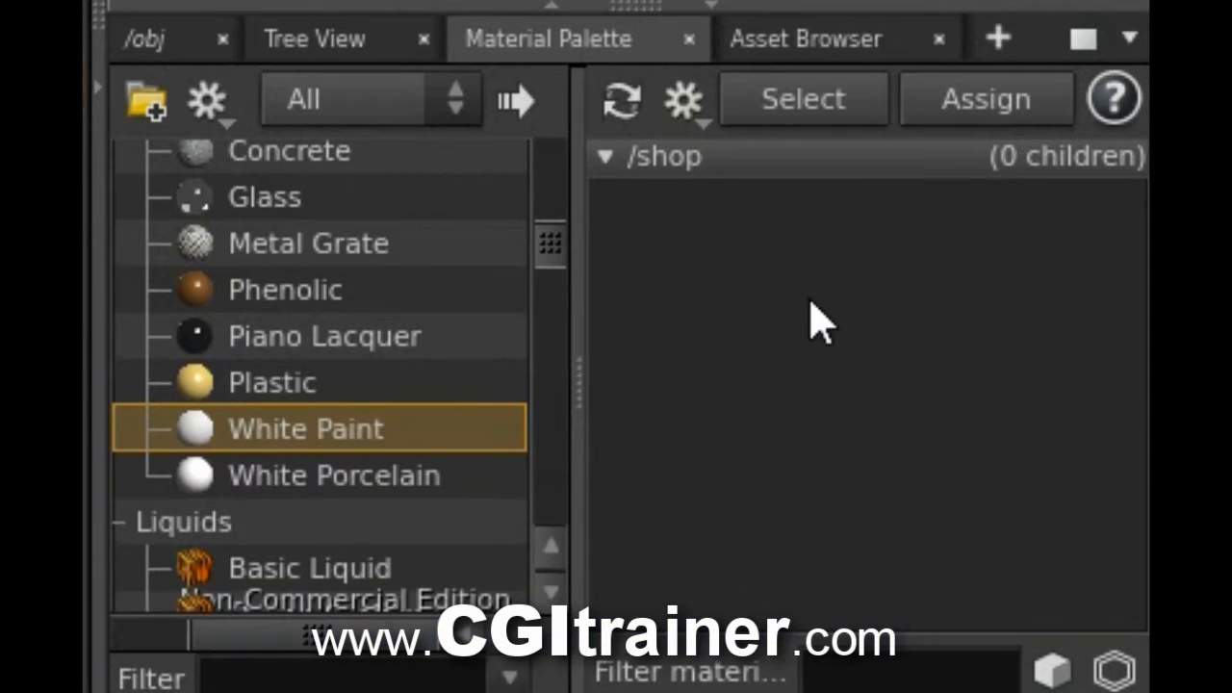
mouse_move(237, 429)
left_mouse_down()
mouse_move(715, 298)
mouse_move(708, 279)
left_mouse_up()
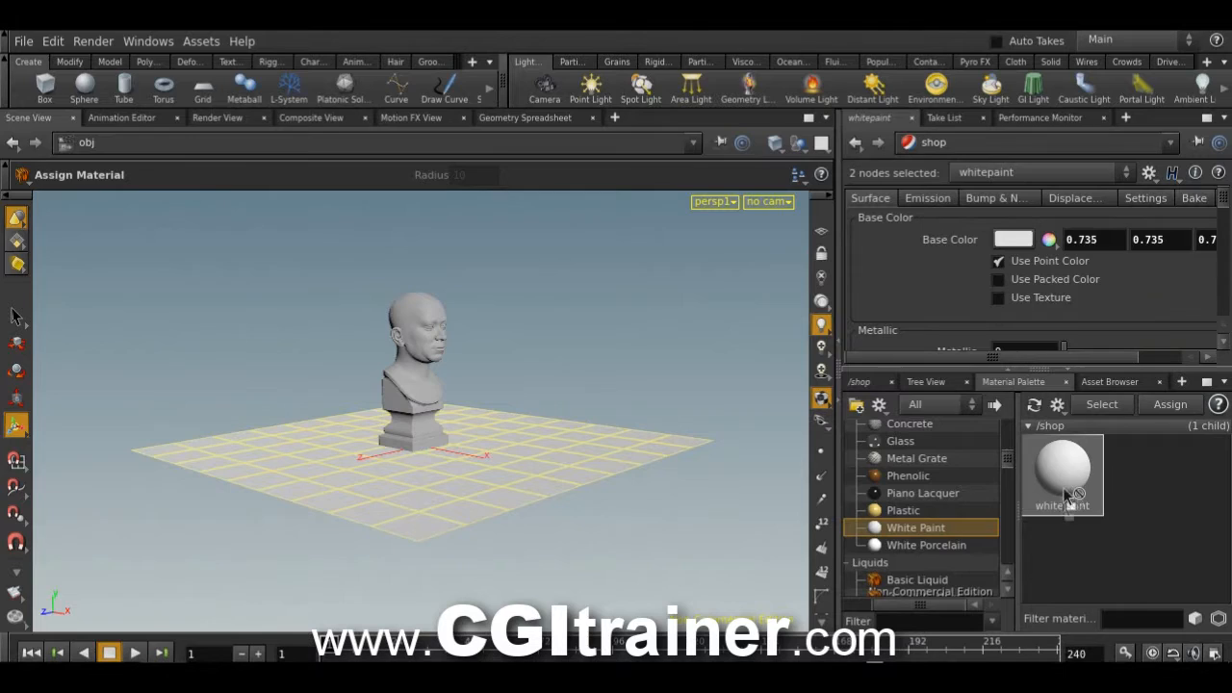
left_click_drag(509, 465, 508, 464)
Step: Select the bust and assign it the Aluminum material from the Metallic group
left_click_drag(1114, 476, 433, 339)
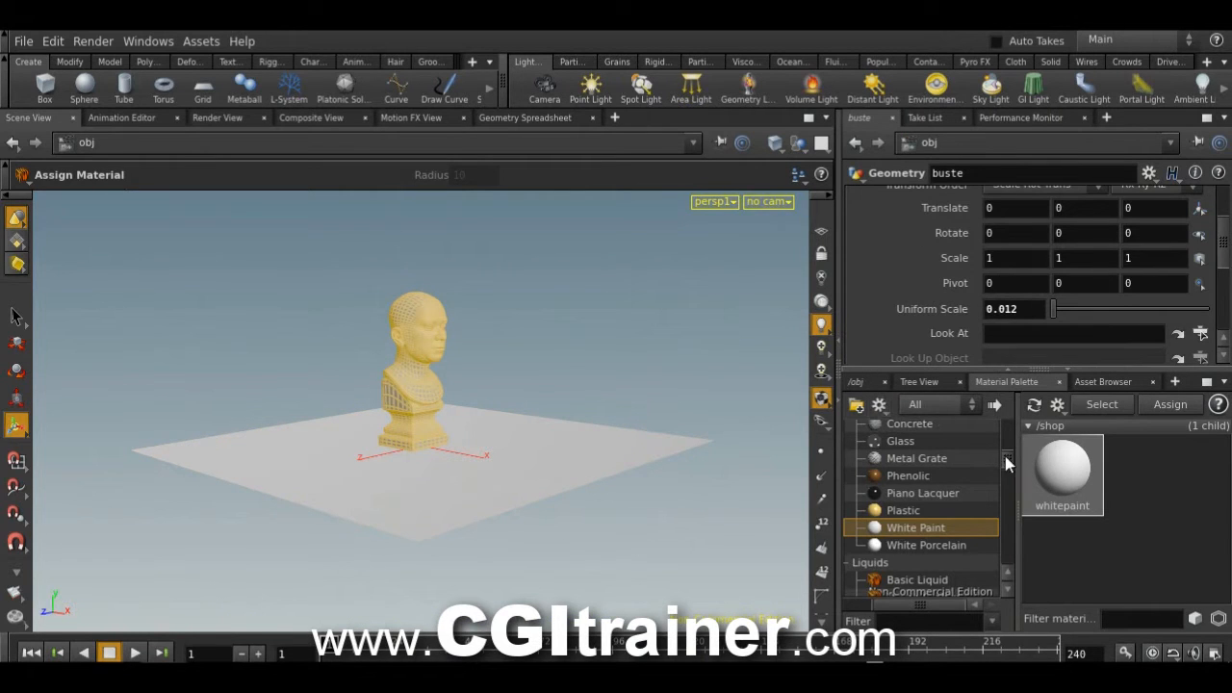
scroll(943, 464, "down", 5)
left_click(913, 463)
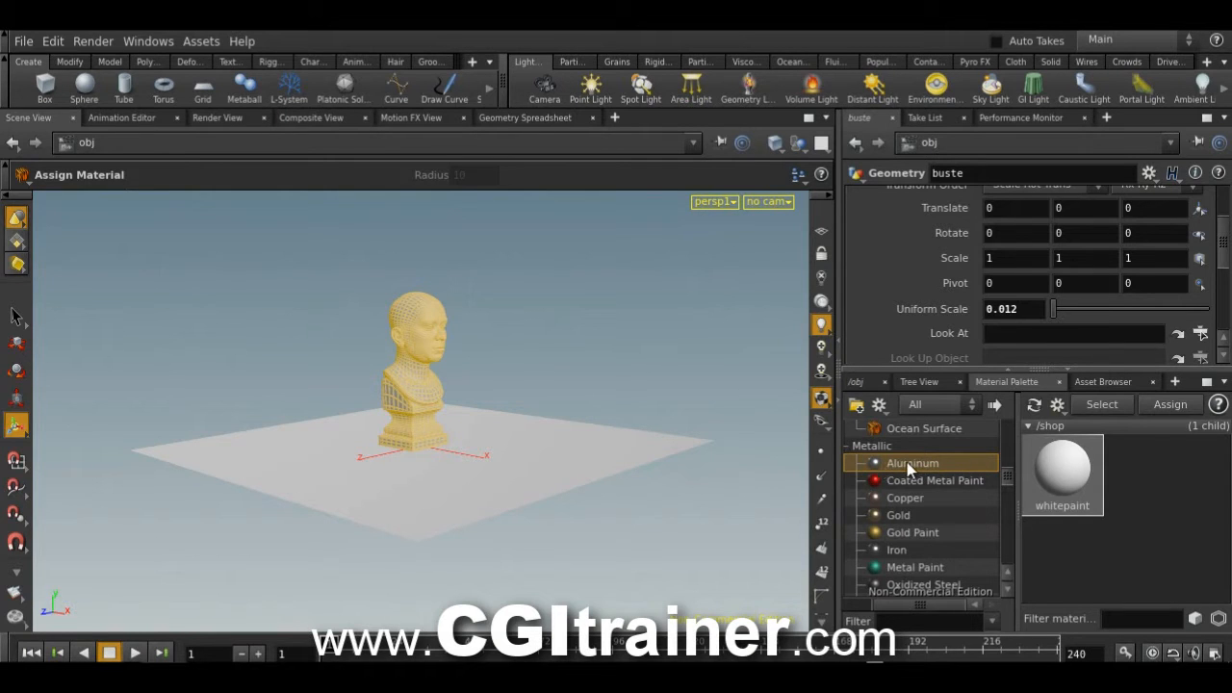
left_click_drag(904, 467, 407, 366)
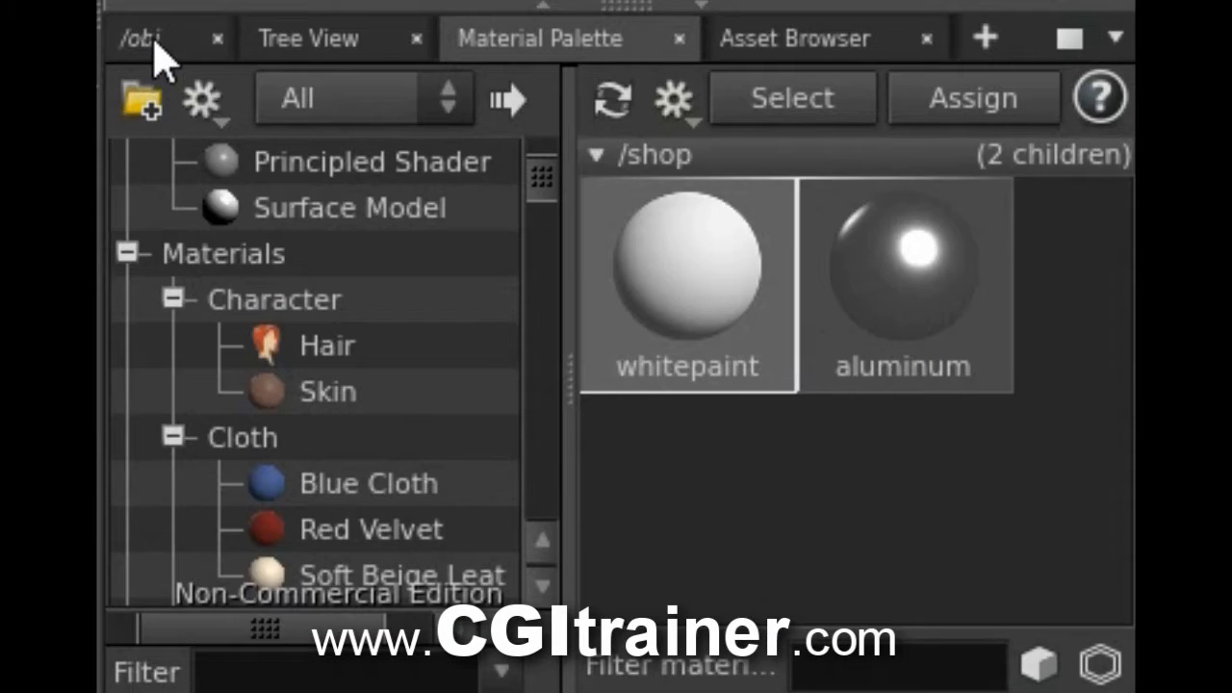
Step: Show the /shop network to view the whitepaint and aluminum shader nodes, and return to /obj
left_click(859, 383)
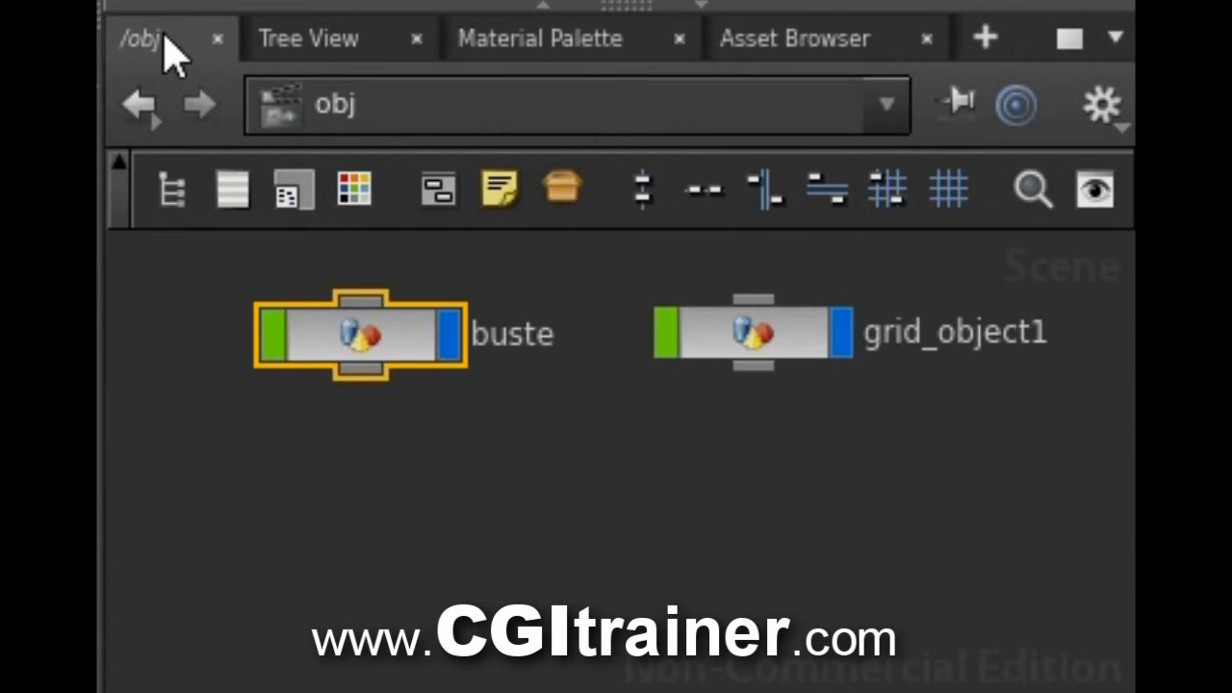
left_click(878, 106)
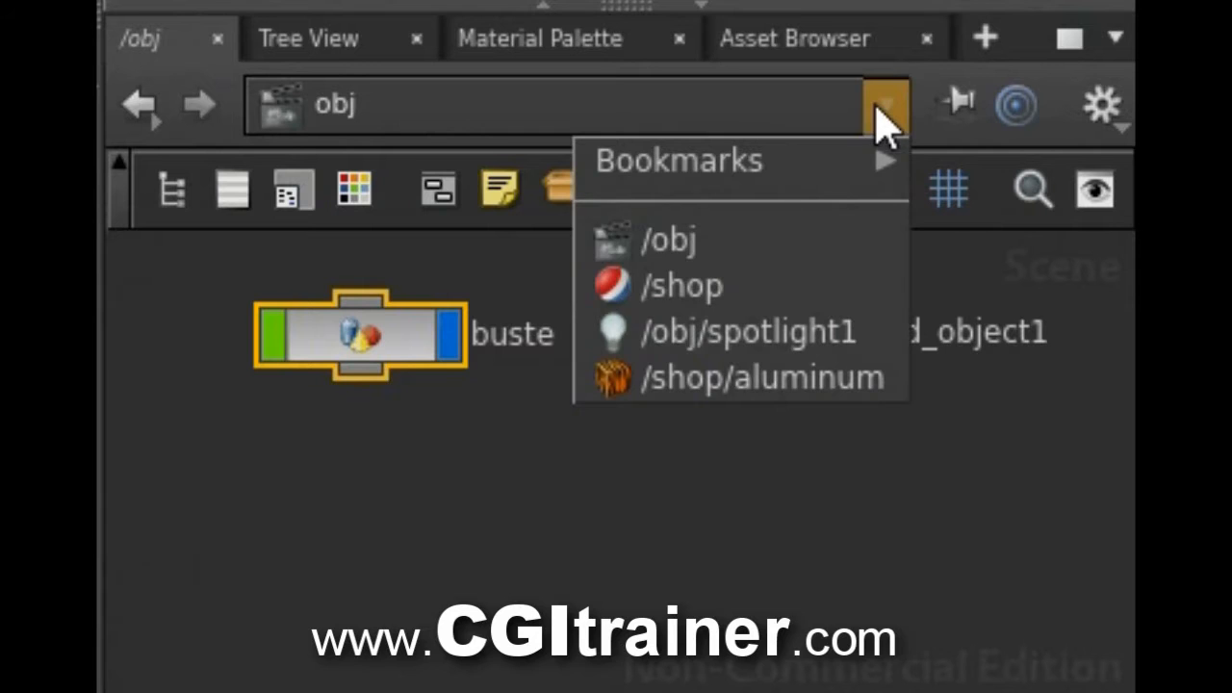
left_click(737, 292)
left_click_drag(607, 561, 682, 418)
left_click(882, 105)
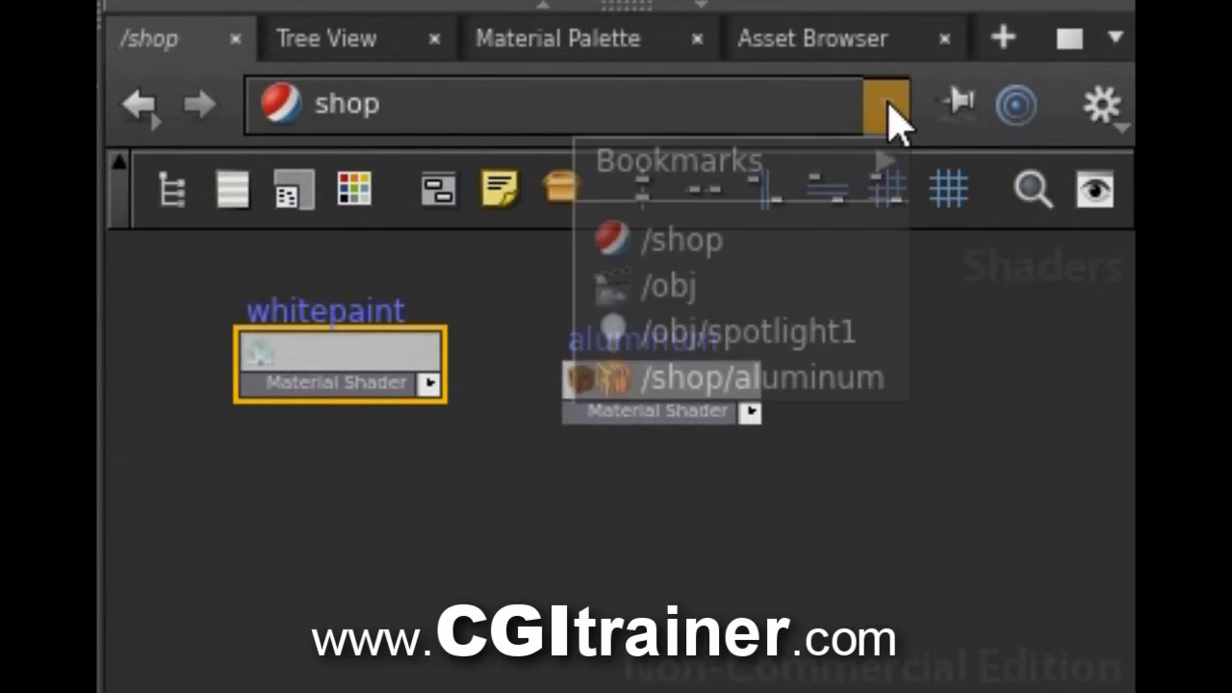
left_click(695, 289)
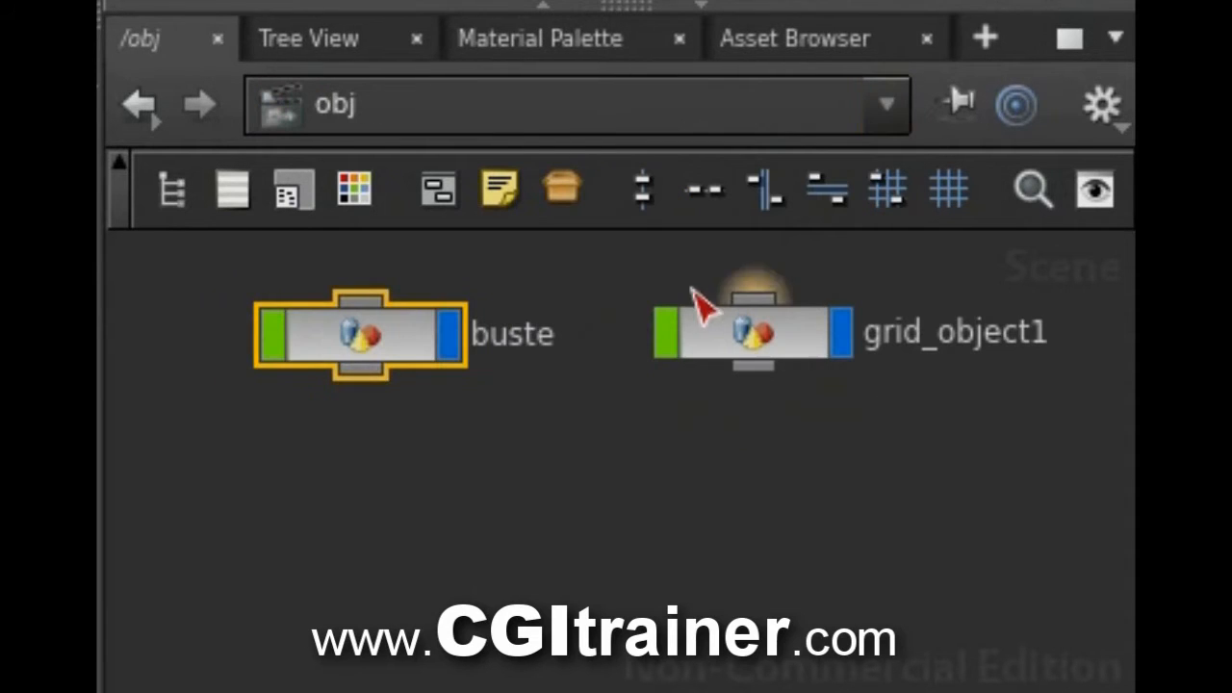
Step: Go back and forward through the network history between /shop and /obj, ending on the scene objects
left_click(135, 110)
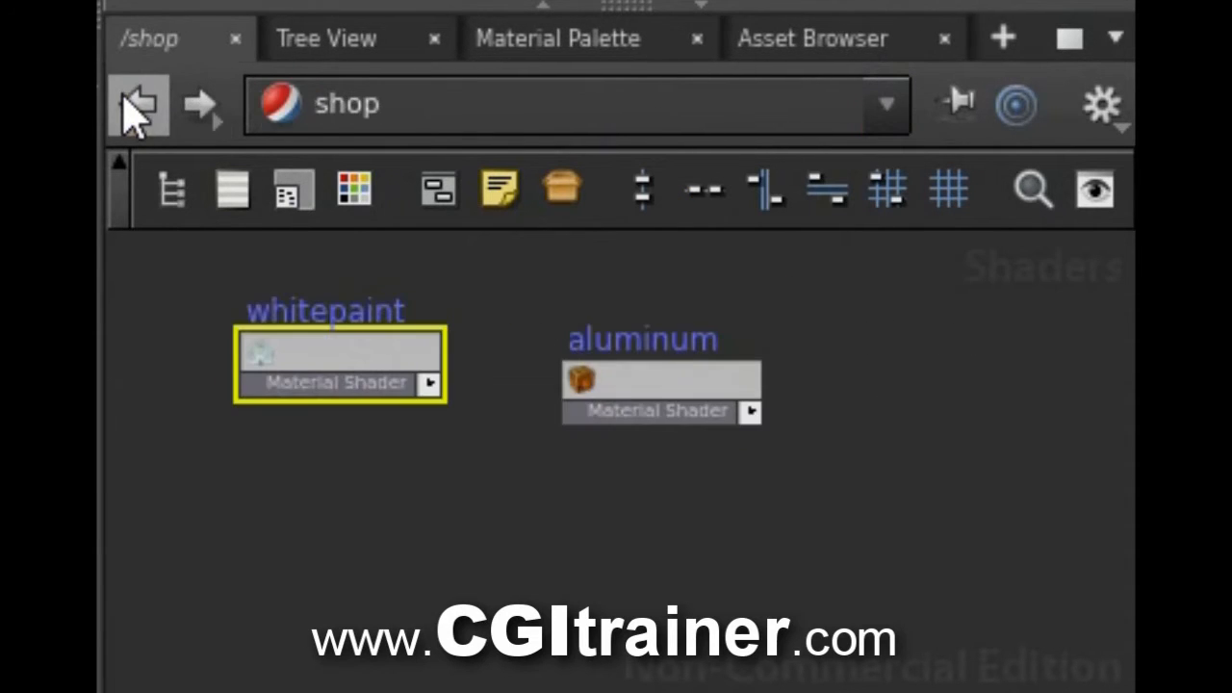
left_click(204, 113)
left_click(134, 110)
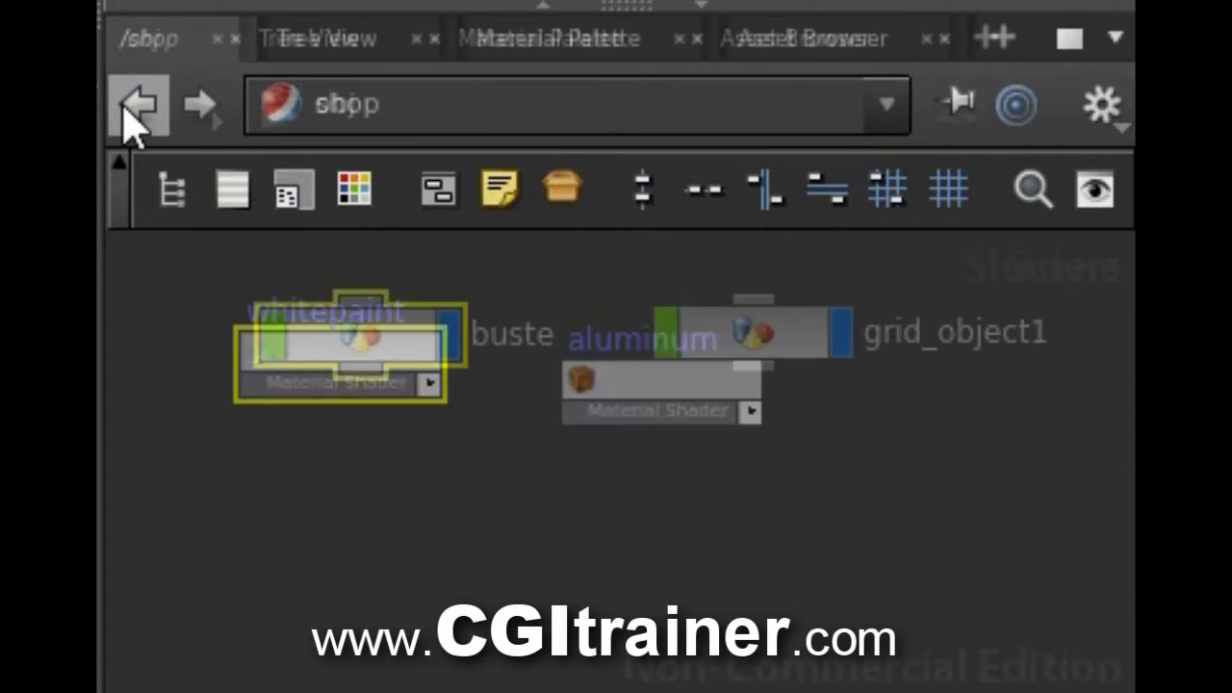
left_click(200, 113)
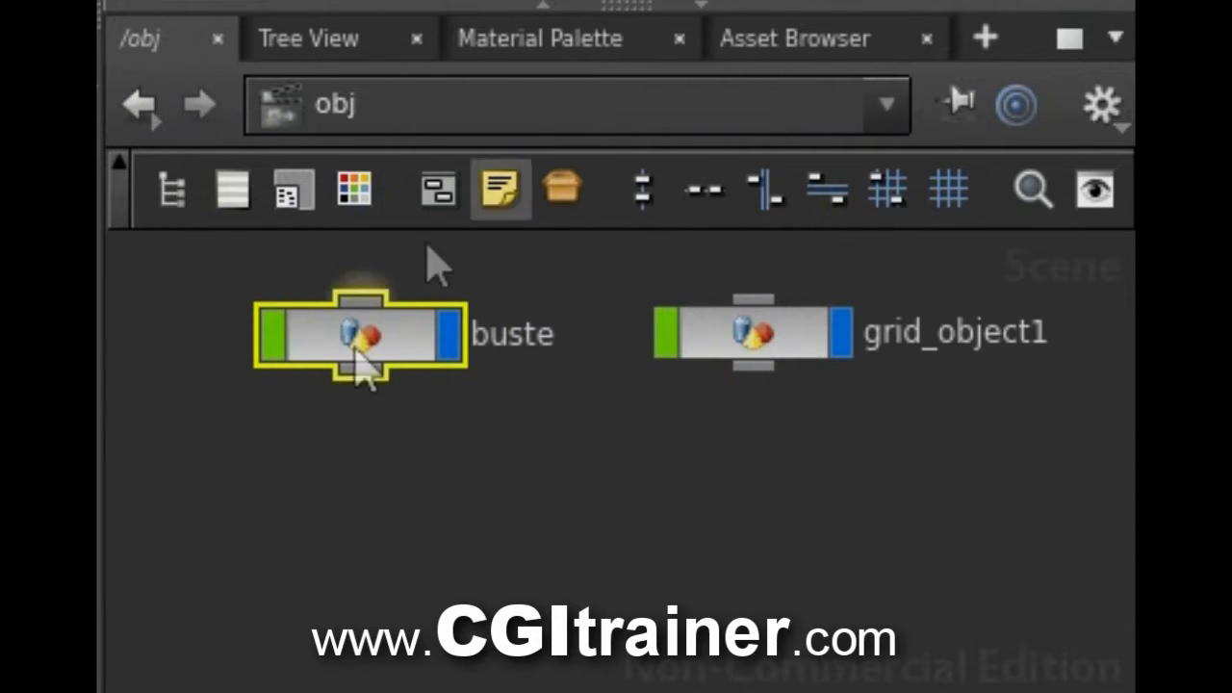
middle_click_drag(542, 468, 576, 519)
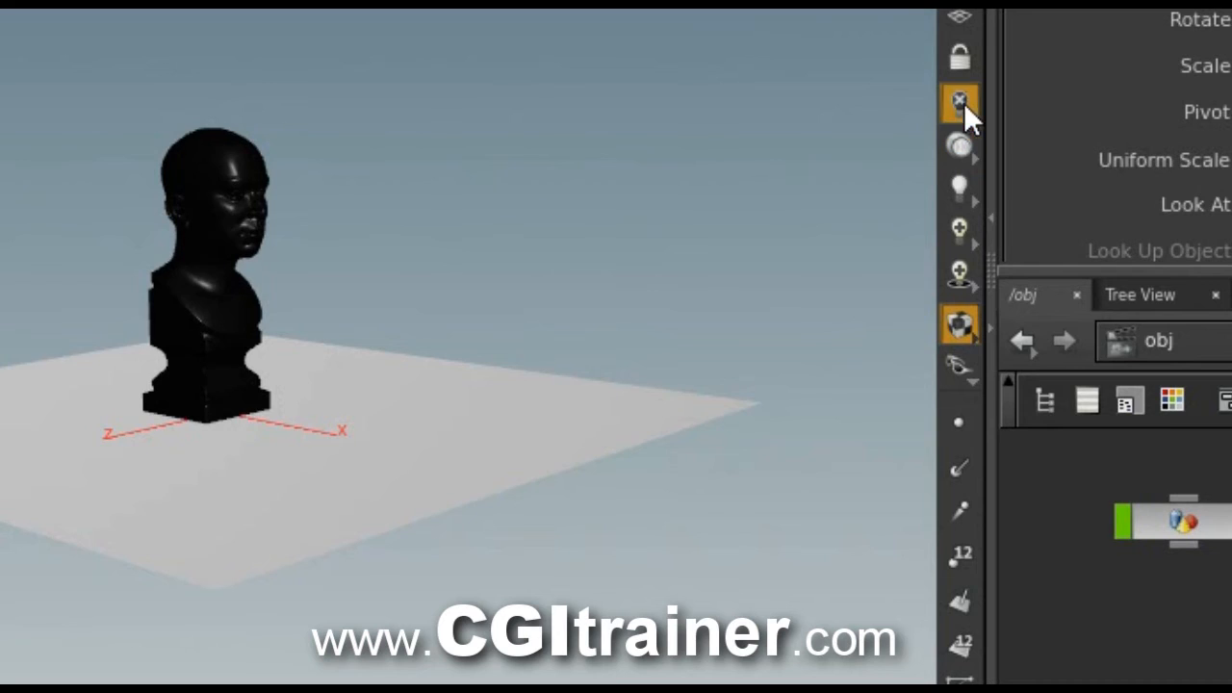
Step: Disable the viewport lighting, switch it to Headlight Only, and view its Lighting Components options
left_click(962, 104)
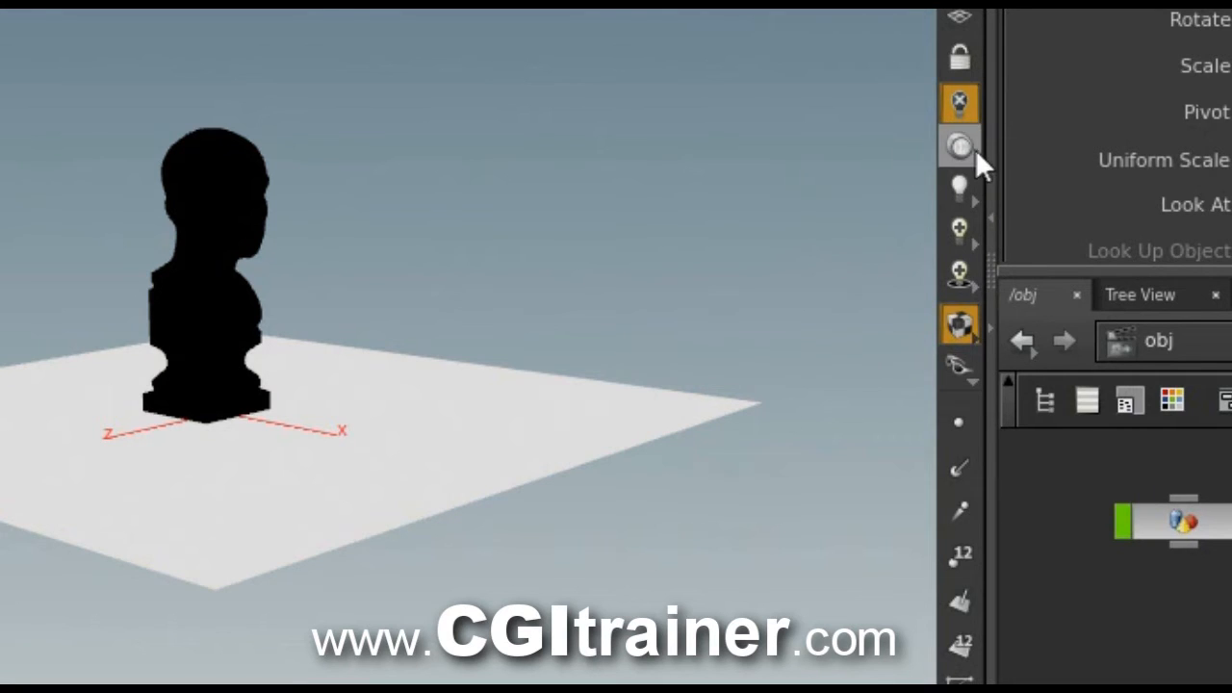
left_click(970, 147)
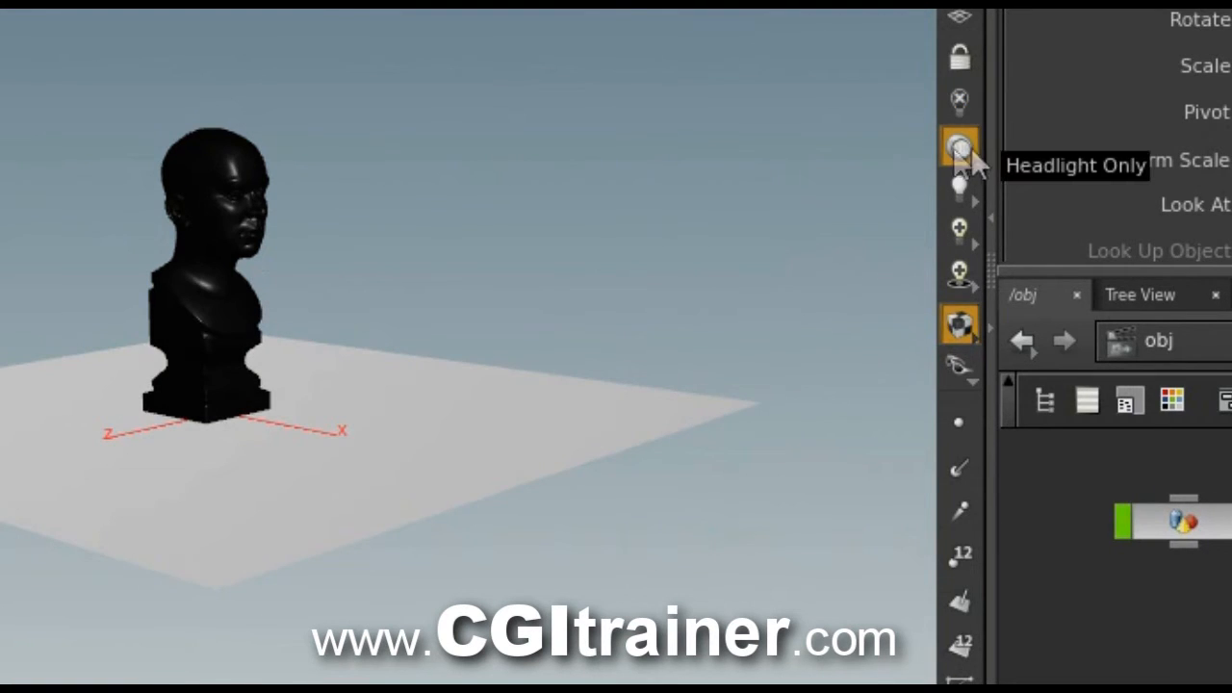
right_click(967, 147)
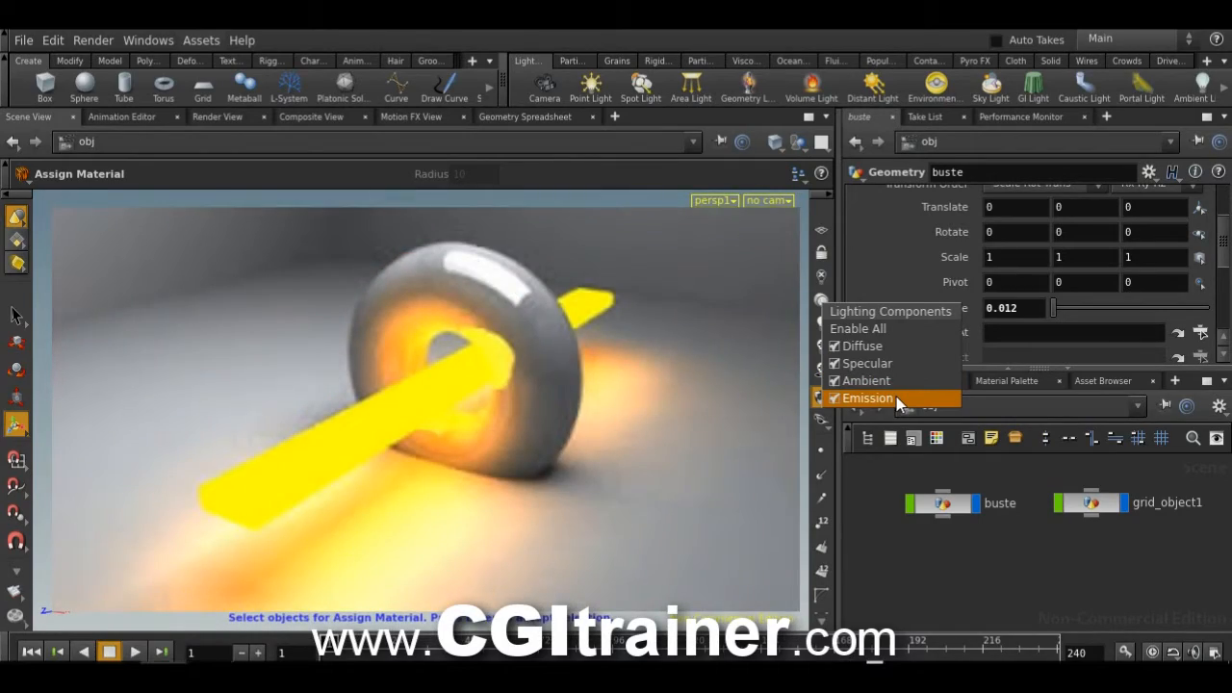
left_click(865, 535)
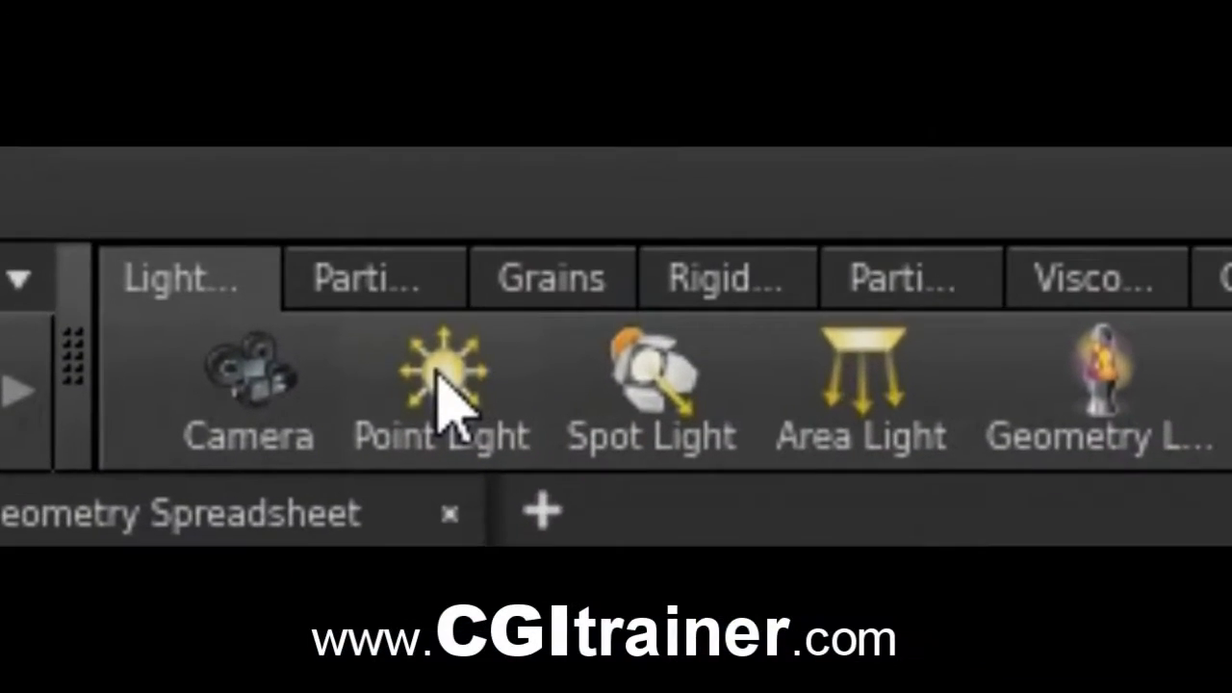
Step: Create a point light near the bust and position it beside the head, above the ground grid
left_click(447, 394)
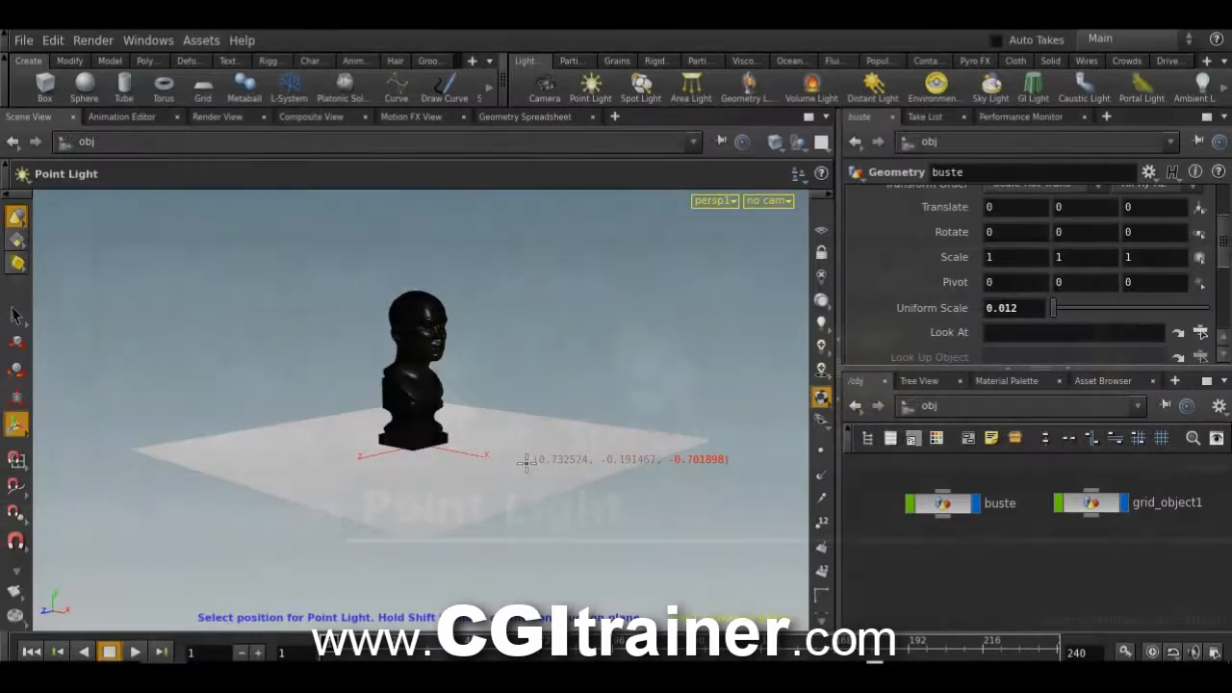
left_click(515, 446)
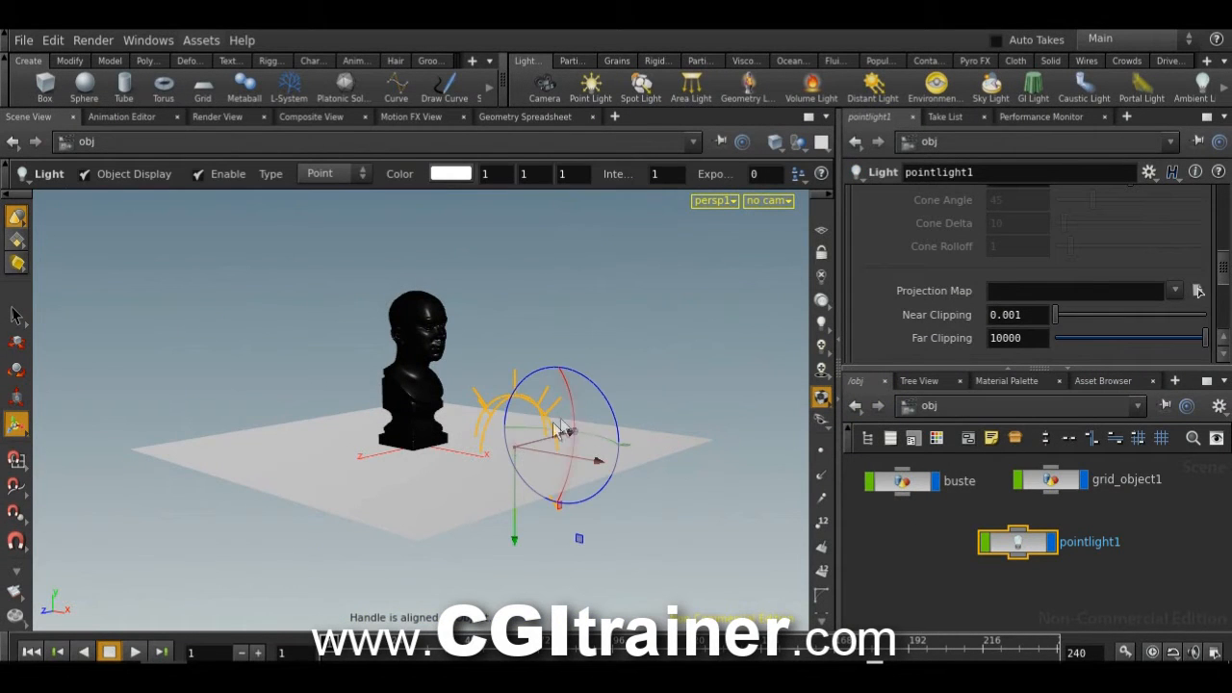
left_click_drag(558, 431, 306, 377)
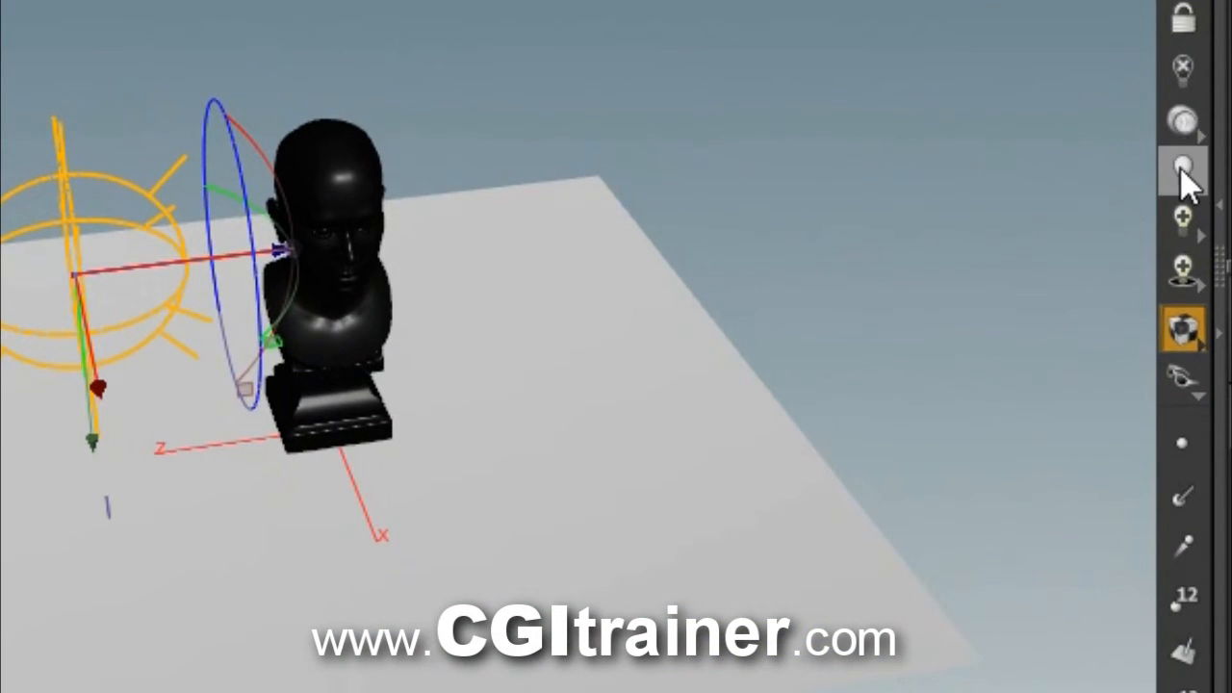
Step: Switch the viewport from normal lighting through high quality lighting to high quality lighting with shadows
left_click(1181, 171)
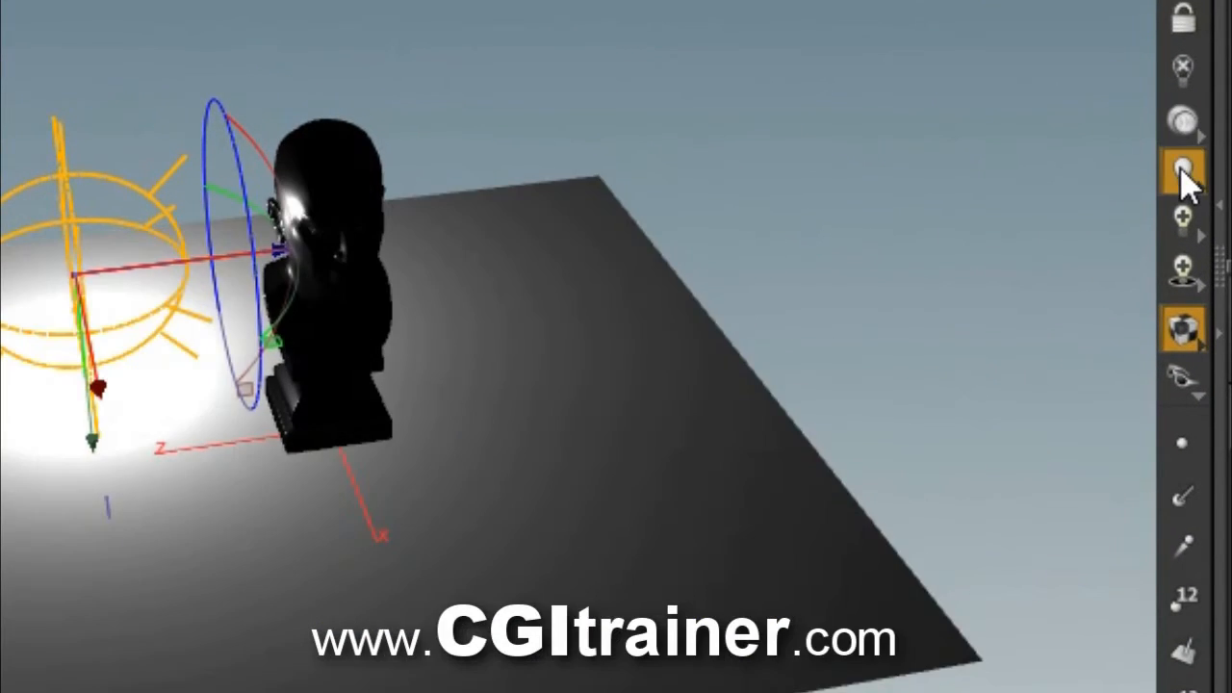
left_click(1186, 221)
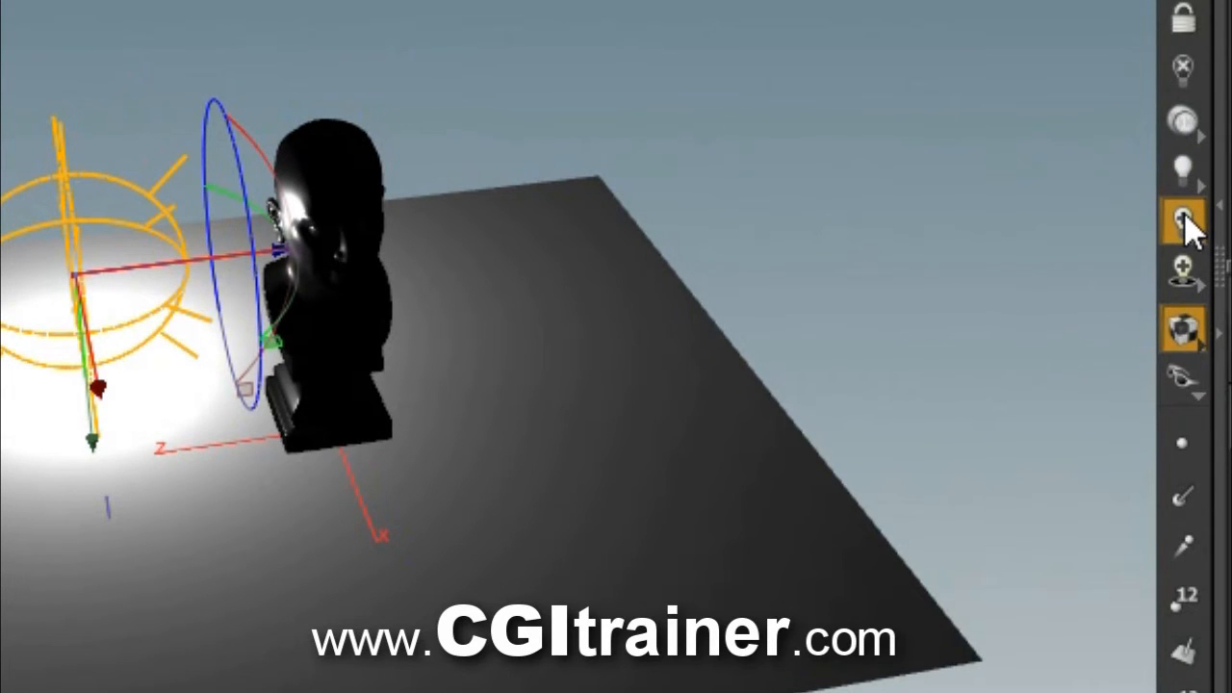
left_click(1182, 271)
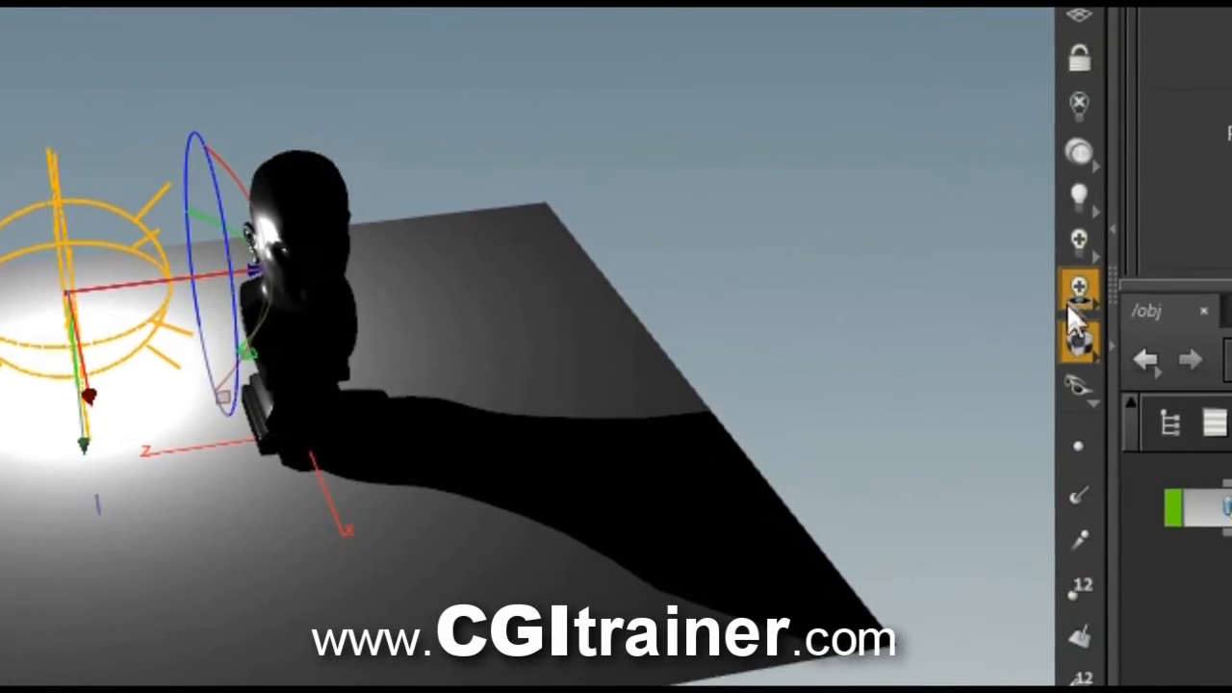
Step: Set the viewport's Shadow Quality to Antialiased Area Shadows
left_click(1085, 282)
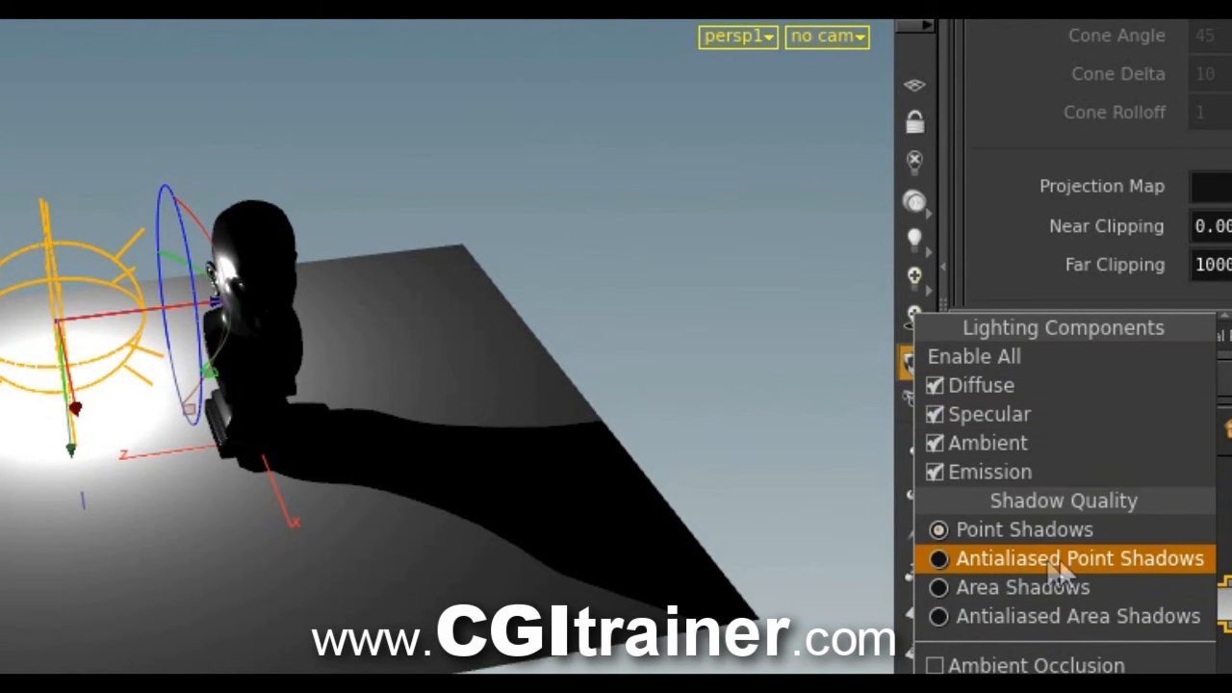
left_click(1036, 622)
left_click(909, 317)
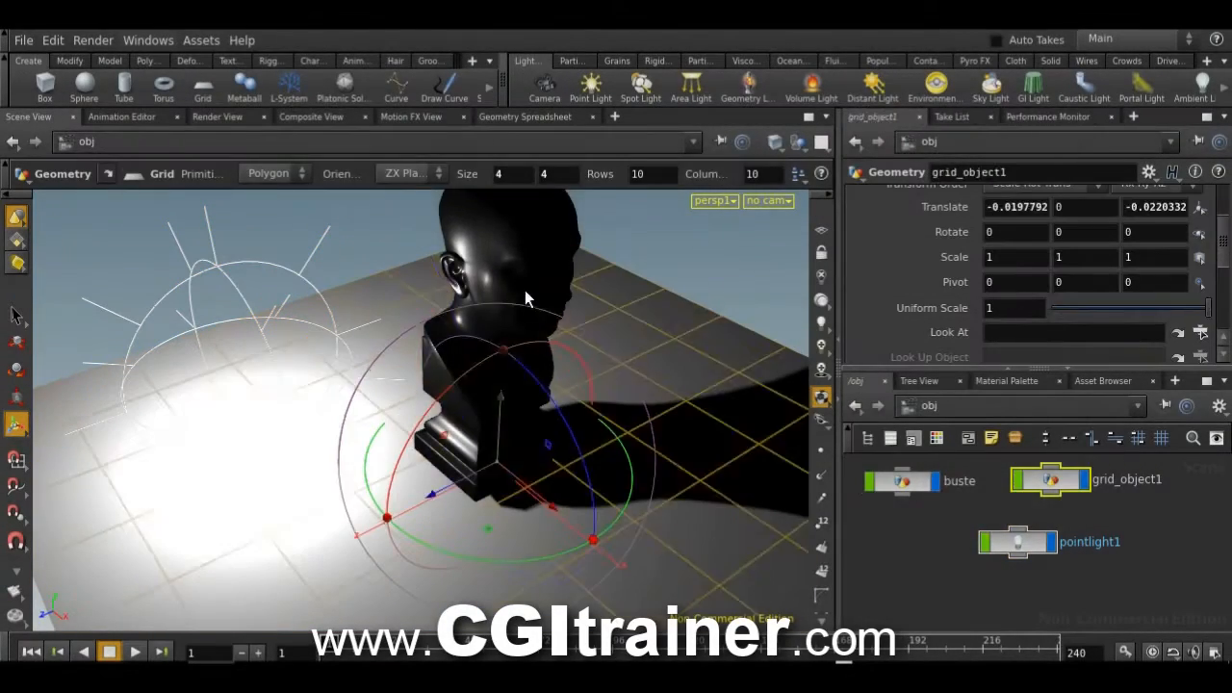
Step: Turn off viewport selectability for the ground grid and the bust, and select the point light
left_click(524, 289)
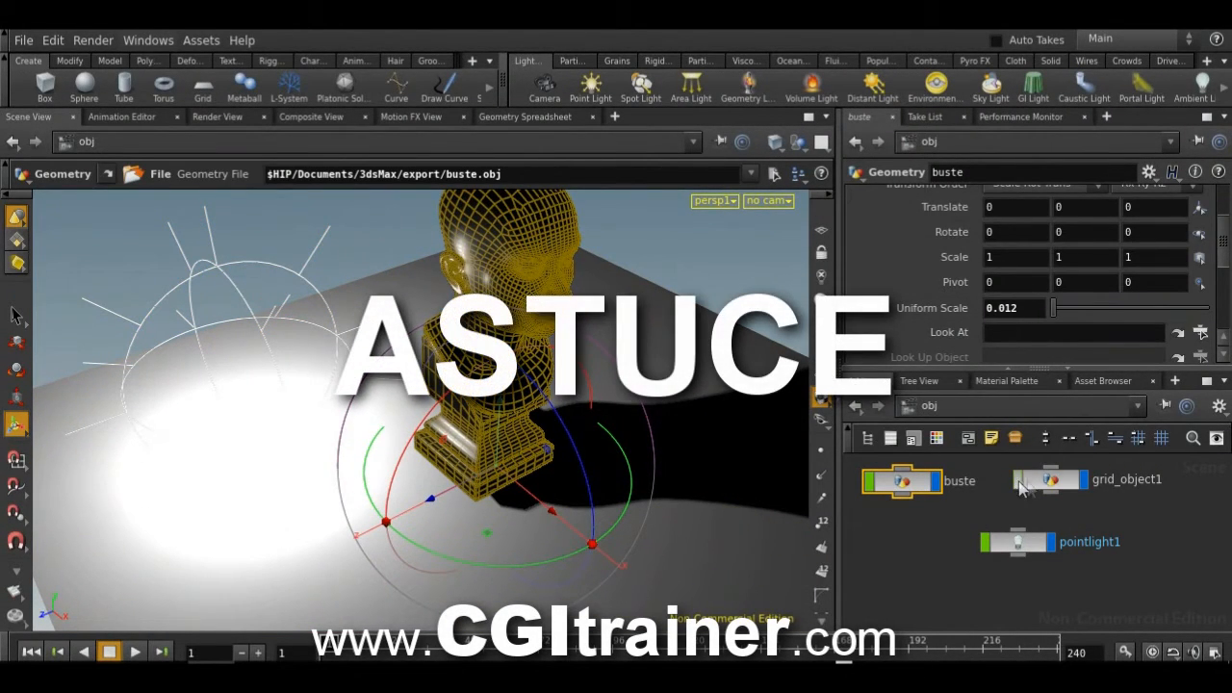
left_click(869, 483)
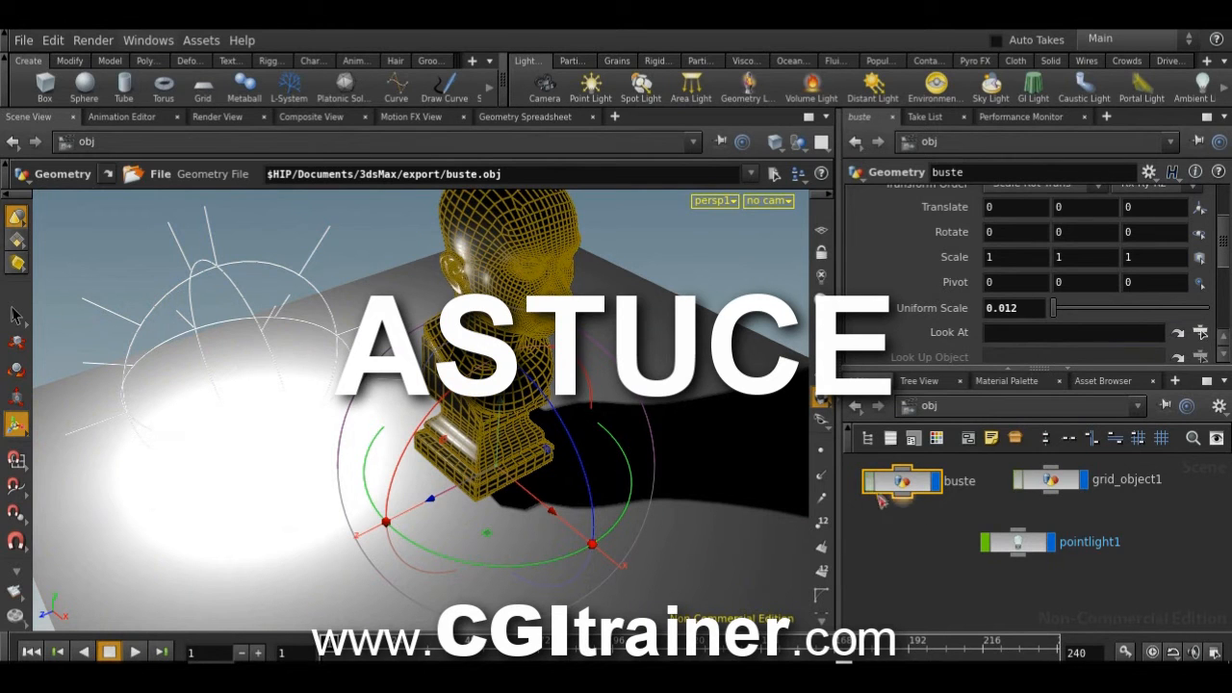
left_click(706, 271)
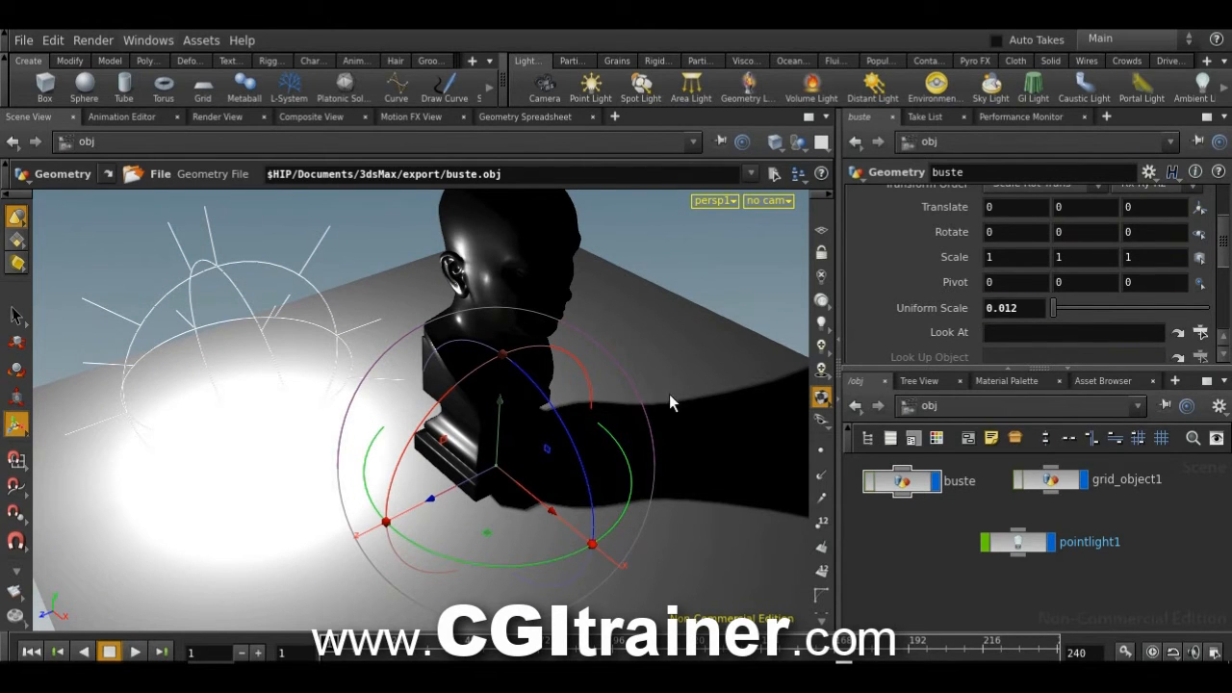
left_click(1030, 544)
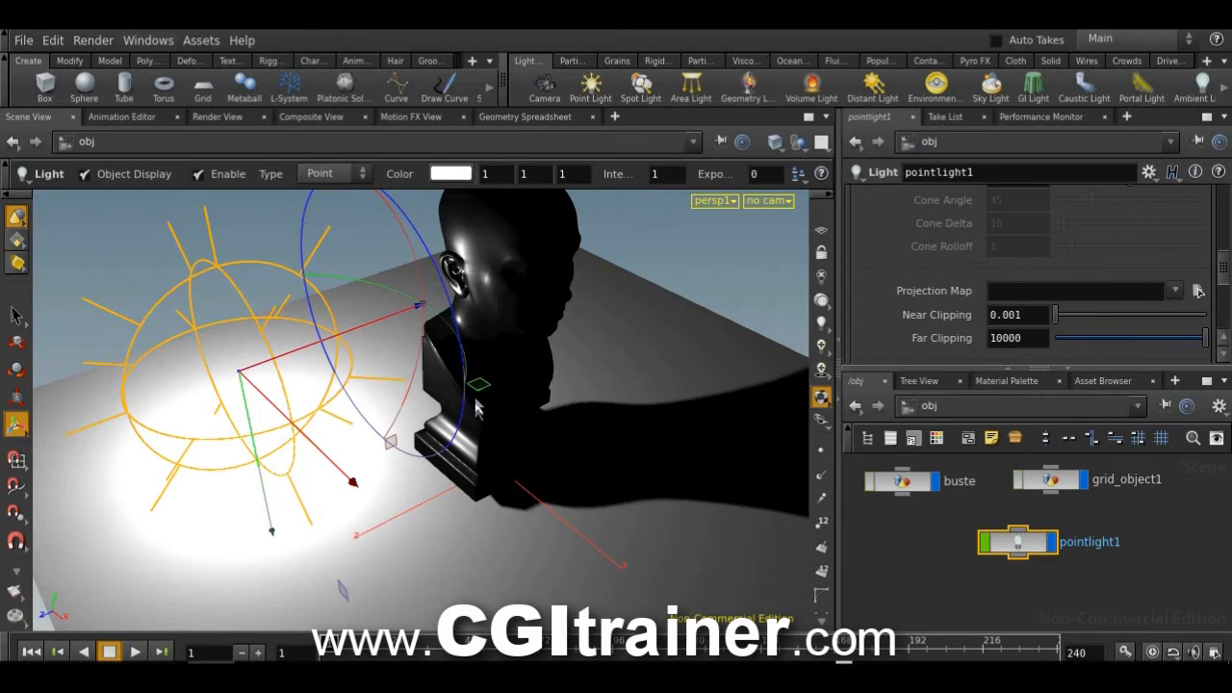
Step: Move the point light along its local axes beside the bust, including along Z, to shift the shadow on the ground
left_click_drag(612, 362, 675, 321)
left_click_drag(516, 374, 485, 404)
left_click_drag(392, 445, 410, 426)
left_click_drag(363, 577, 332, 562)
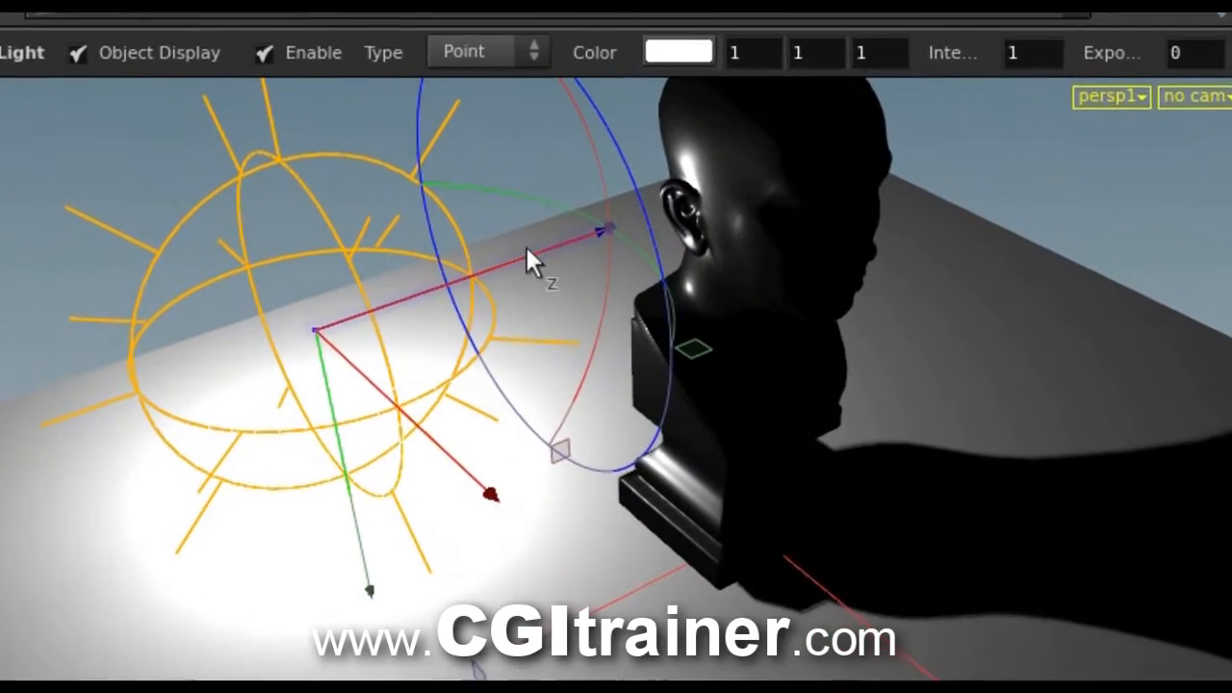
left_click_drag(561, 253, 489, 276)
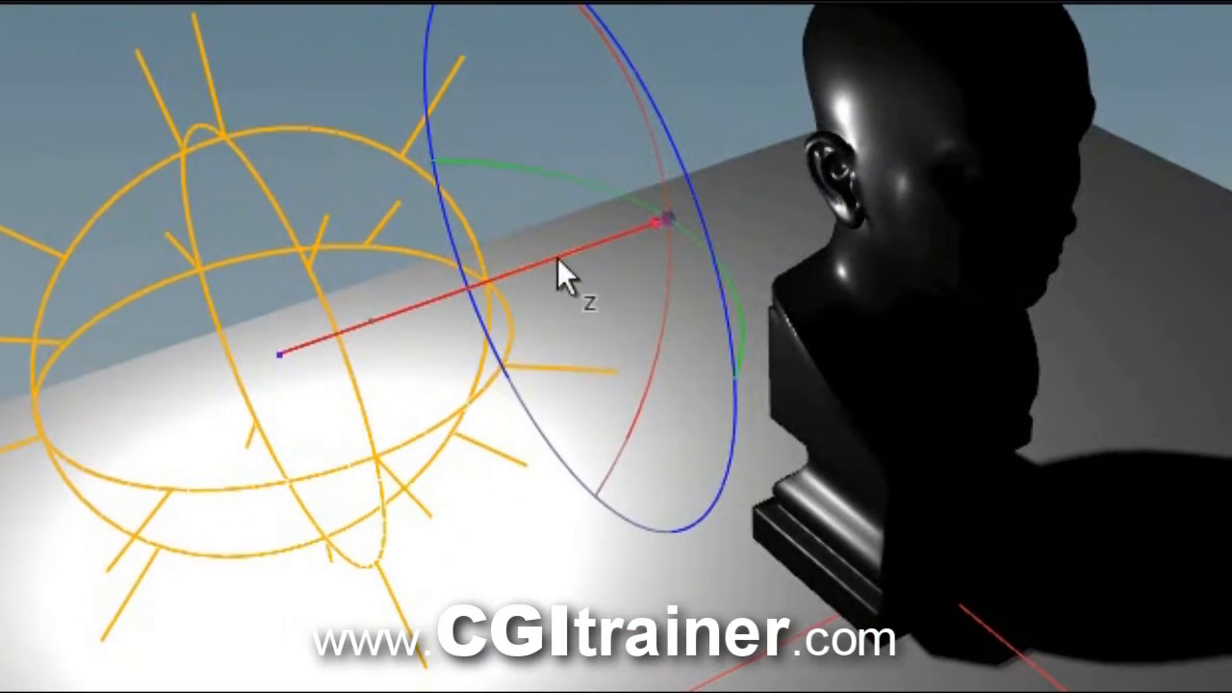
left_click_drag(718, 249, 666, 264)
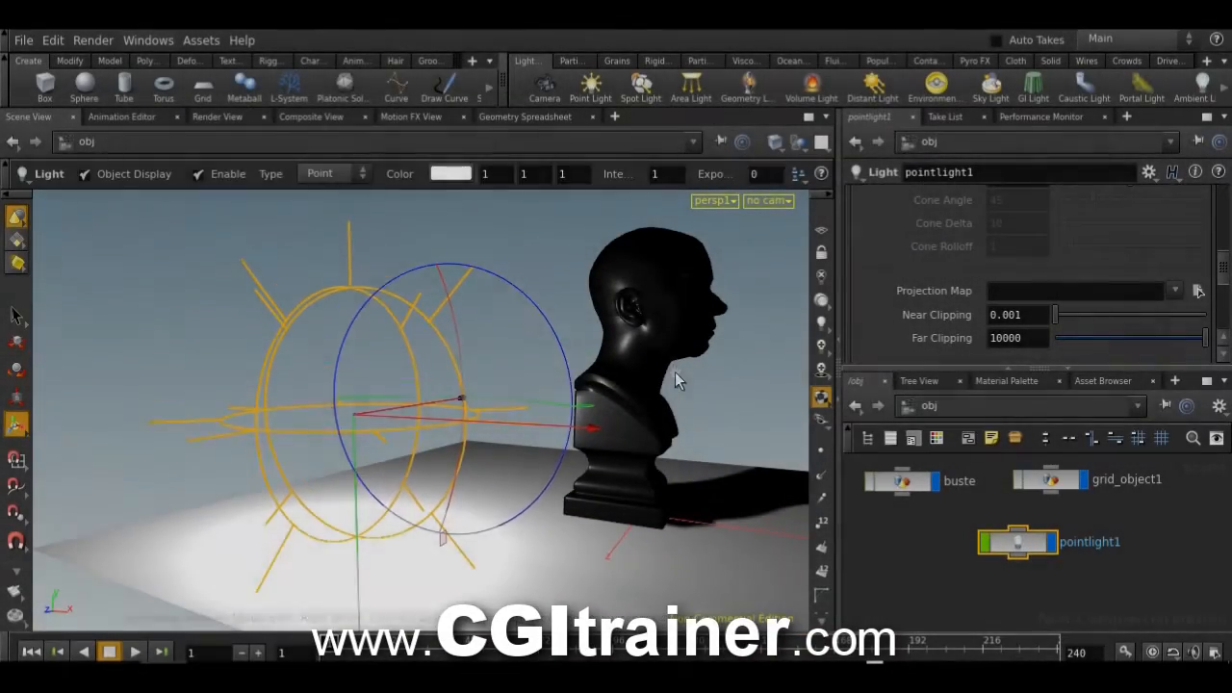
Step: Look through pointlight1 in the viewport
key("space")
left_click_drag(653, 371, 605, 409)
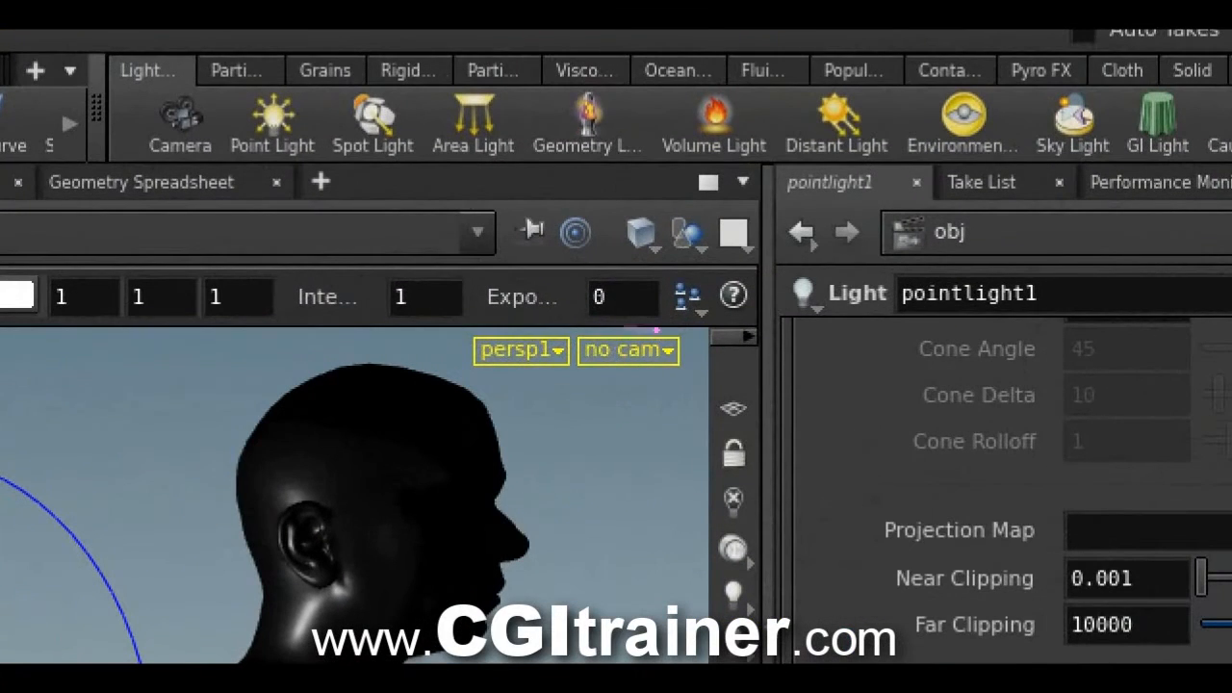
mouse_move(656, 330)
left_mouse_down()
mouse_move(654, 390)
mouse_move(679, 314)
left_mouse_up()
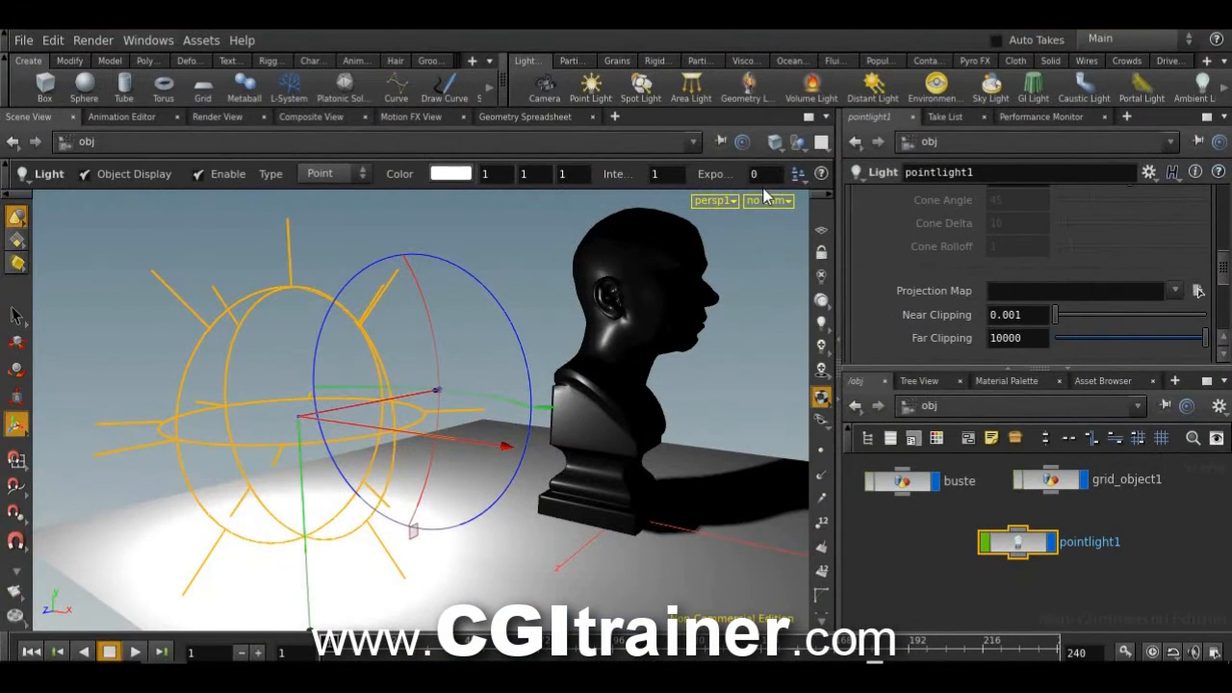
left_click(767, 200)
mouse_move(755, 317)
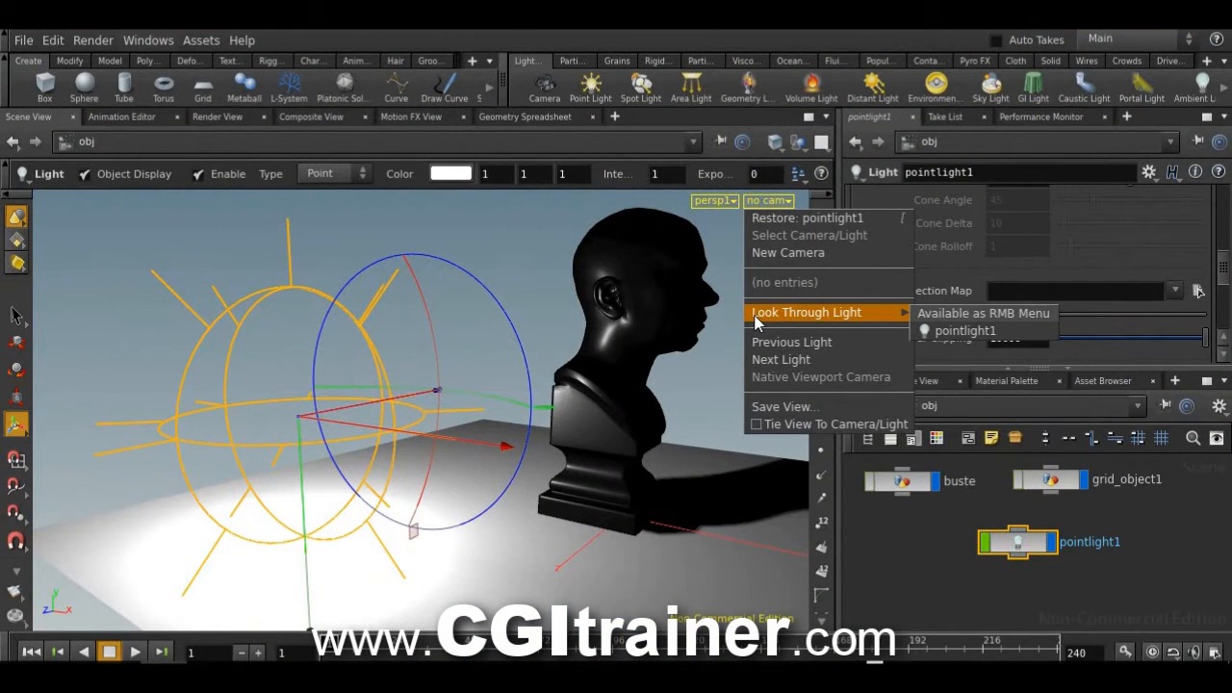
left_click(965, 330)
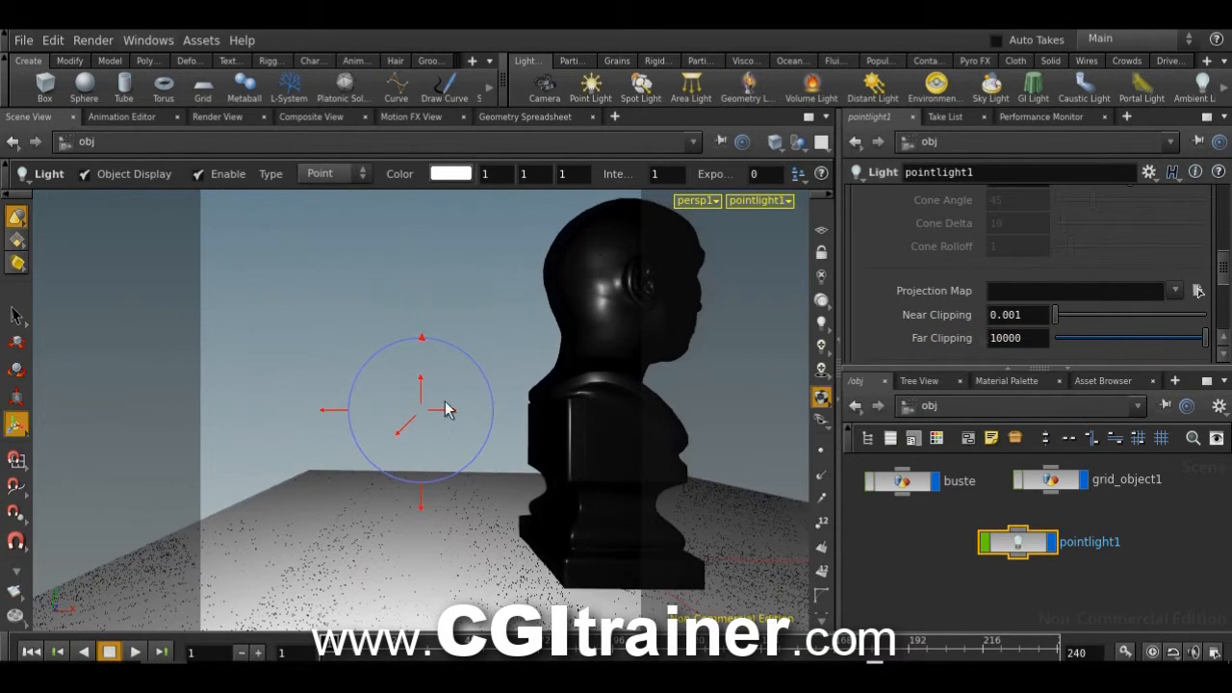
Step: Reposition the point light with its handle while looking through it, framing the bust near the middle of its view
left_click_drag(445, 408, 502, 407)
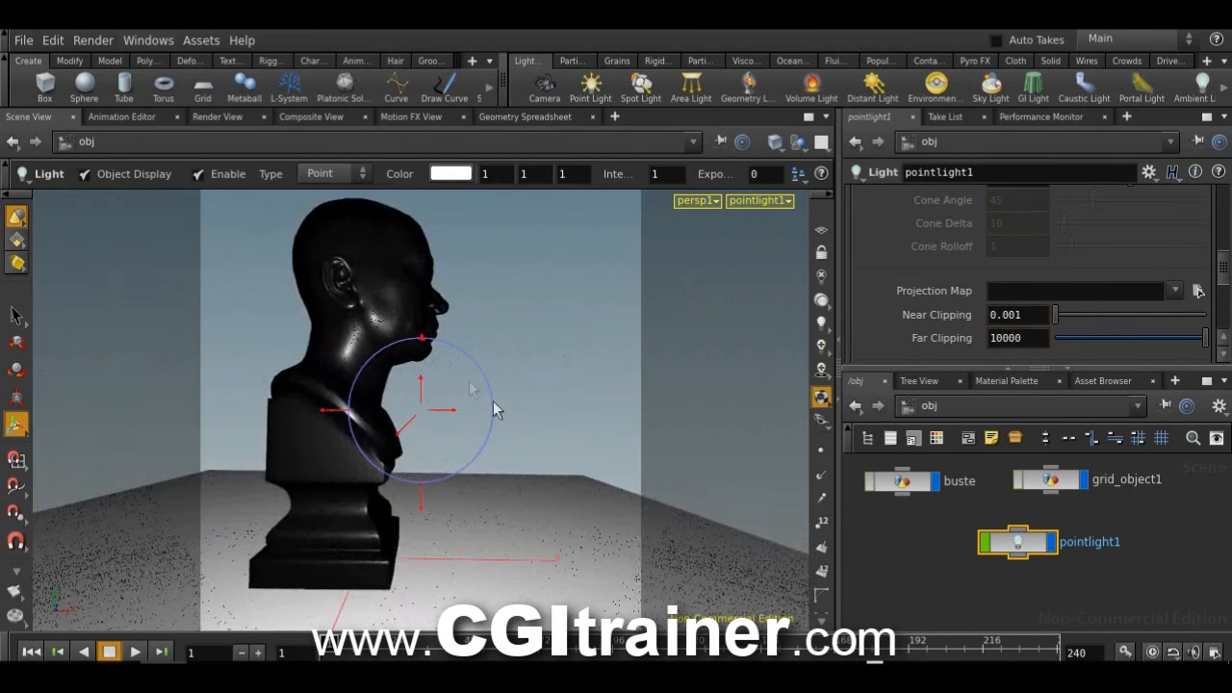
mouse_move(422, 385)
left_mouse_down()
mouse_move(426, 349)
mouse_move(427, 381)
left_mouse_up()
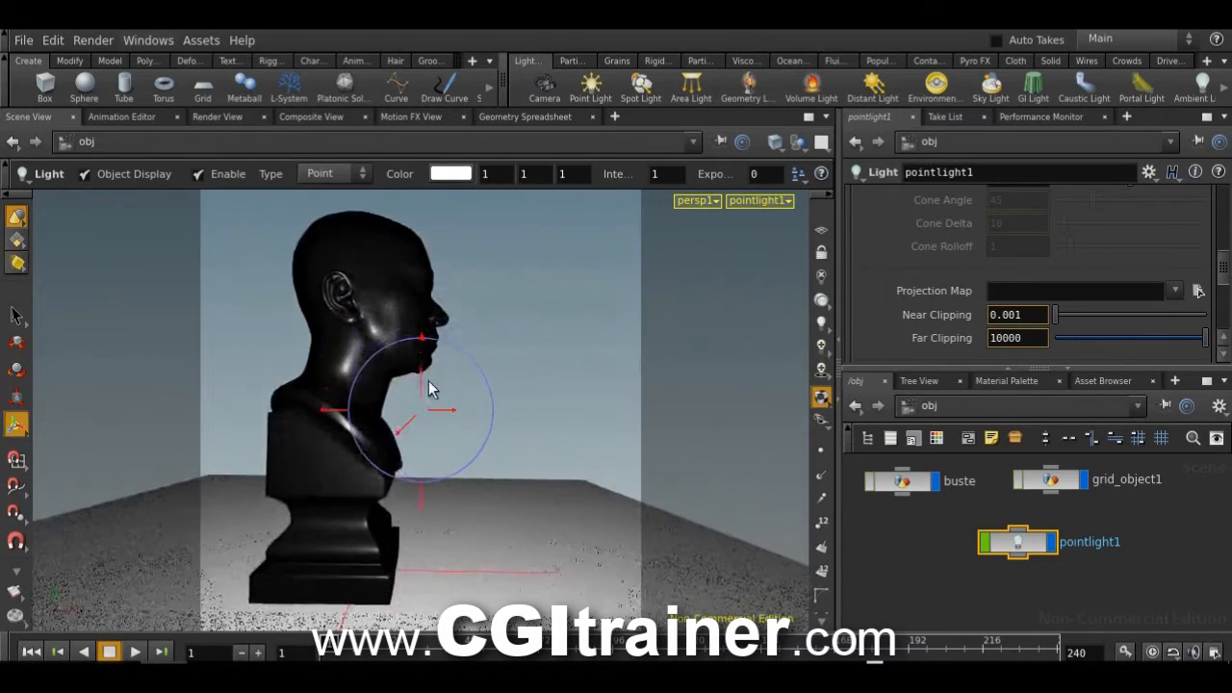
mouse_move(410, 423)
left_mouse_down()
mouse_move(385, 440)
mouse_move(404, 385)
mouse_move(407, 407)
left_mouse_up()
left_click_drag(328, 416, 216, 402)
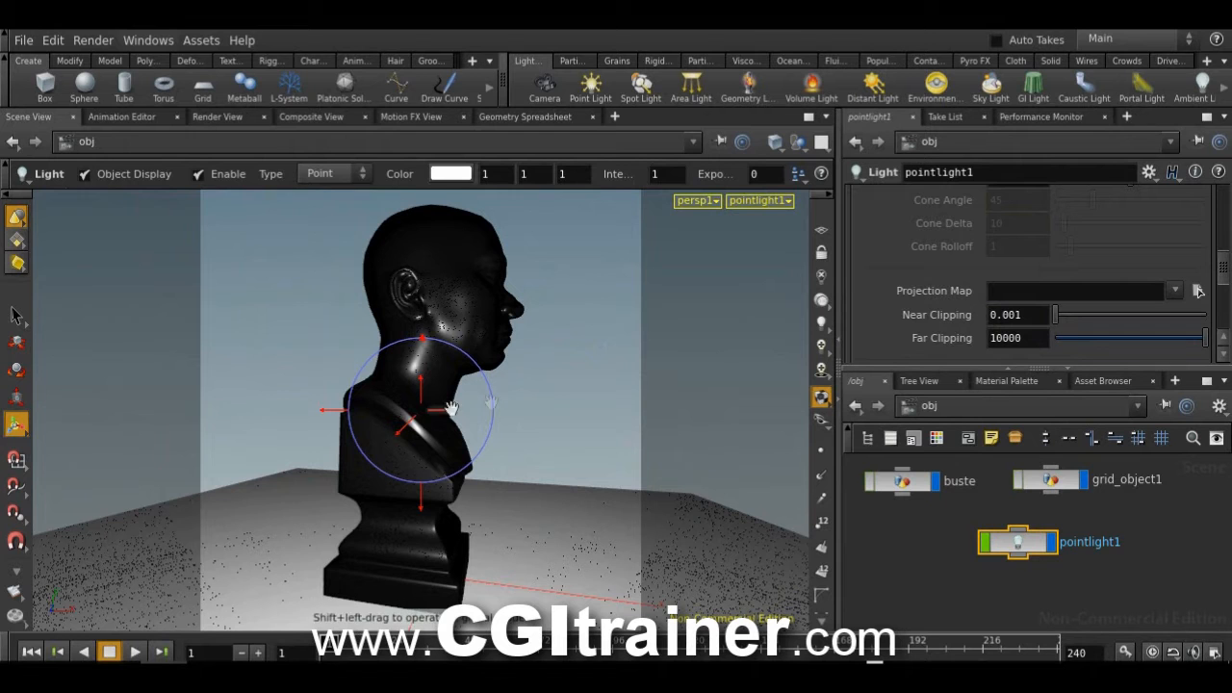
Step: Restore the view through pointlight1 and lock the light to the viewport
key("Escape")
left_click_drag(530, 407, 580, 453)
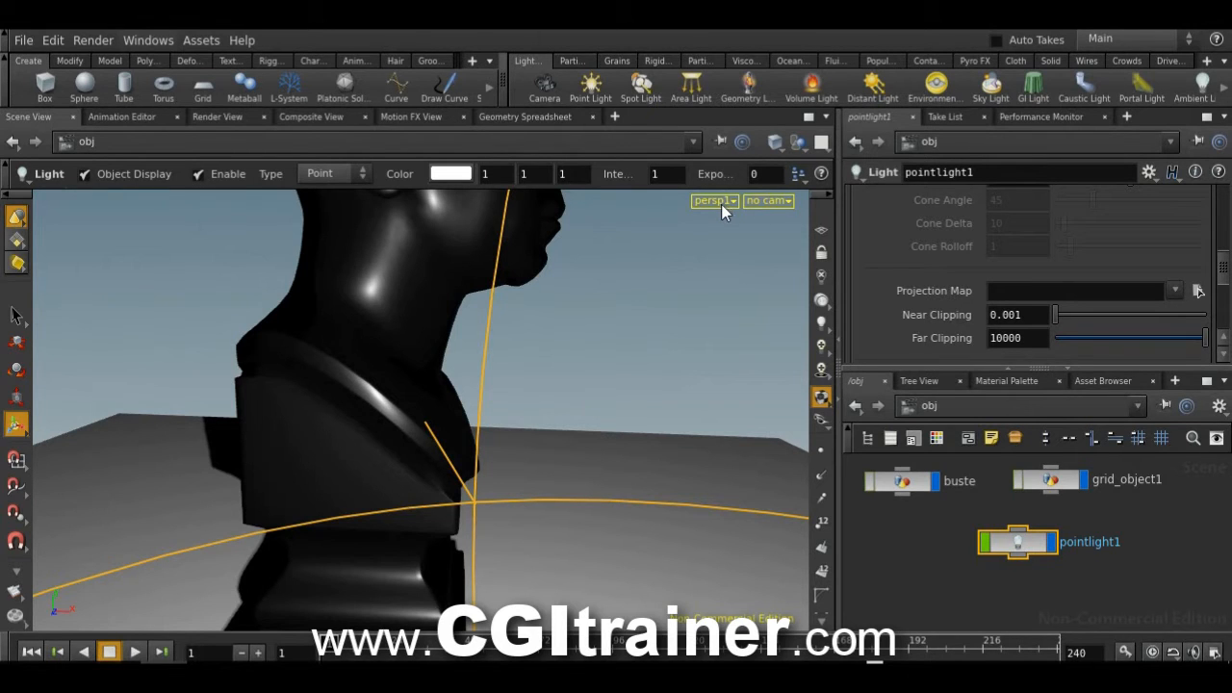
left_click(770, 200)
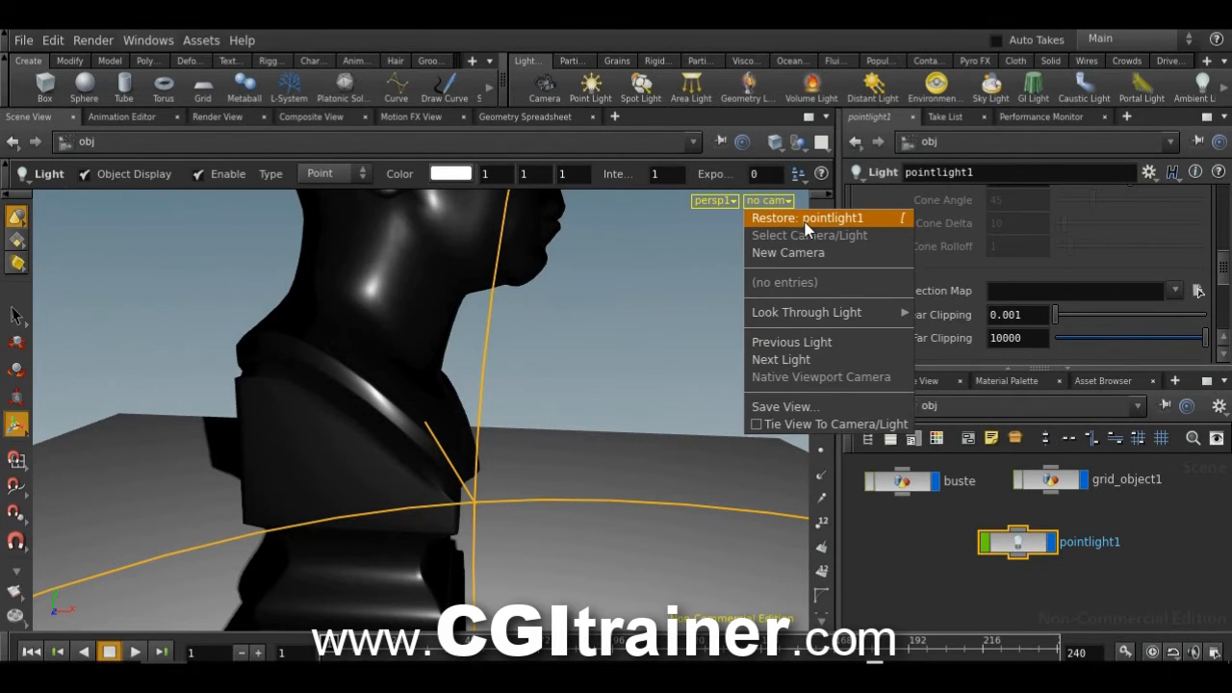
left_click(806, 219)
left_click(821, 253)
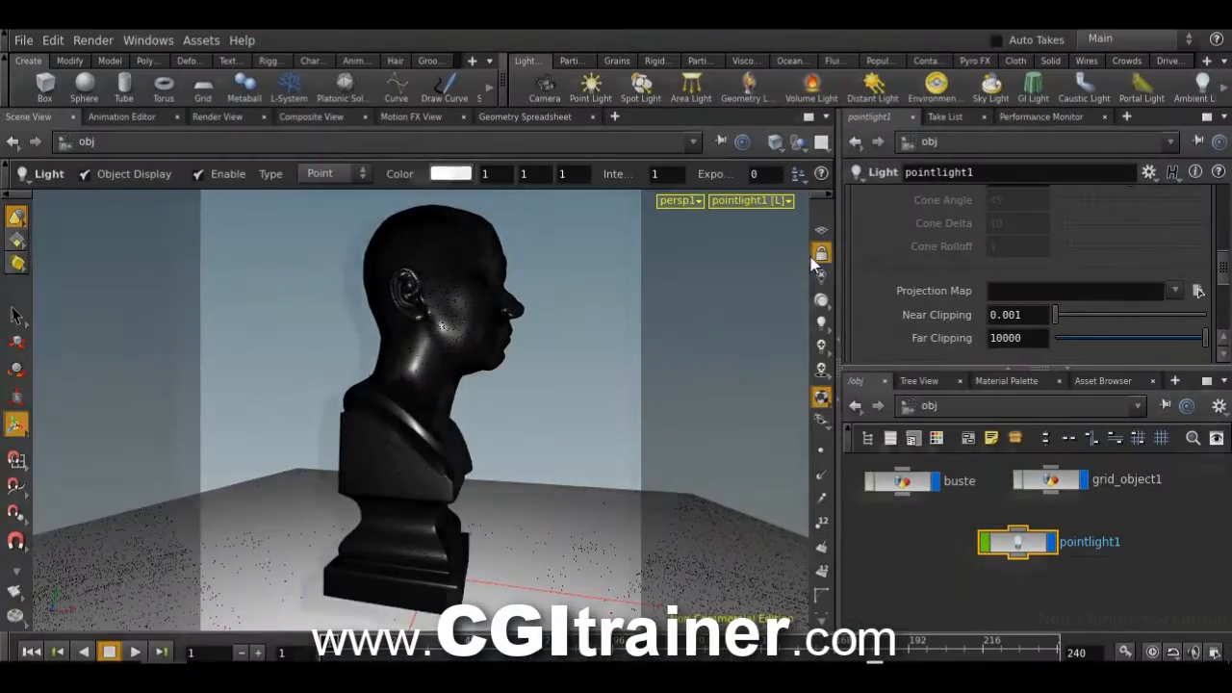
Step: Orbit, zoom and pan the locked light view to place the point light farther from the bust
left_click_drag(764, 257, 426, 460, "alt")
right_click_drag(426, 460, 587, 394, "alt")
middle_click_drag(587, 395, 462, 376, "alt")
mouse_move(520, 423)
left_mouse_down("alt")
mouse_move(380, 437)
mouse_move(413, 434)
mouse_move(409, 452)
mouse_move(402, 440)
mouse_move(498, 414)
mouse_move(338, 467)
mouse_move(442, 410)
mouse_move(340, 462)
mouse_move(485, 467)
mouse_move(448, 426)
mouse_move(481, 426)
left_mouse_up("alt")
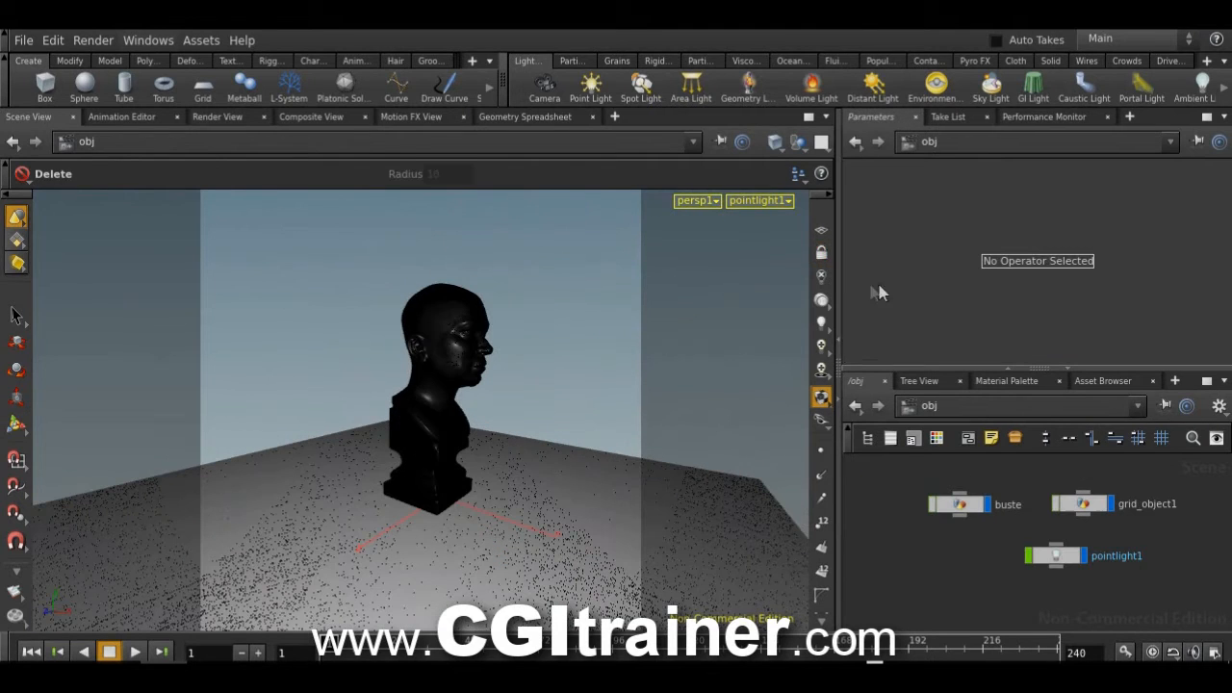
Step: Leave the light's view for a free perspective view showing the whole ground grid, the bust and the selected point light
mouse_move(570, 337)
left_mouse_down("alt")
mouse_move(516, 369)
mouse_move(568, 333)
left_mouse_up("alt")
scroll(564, 339, "up", 3)
left_click_drag(621, 303, 514, 404)
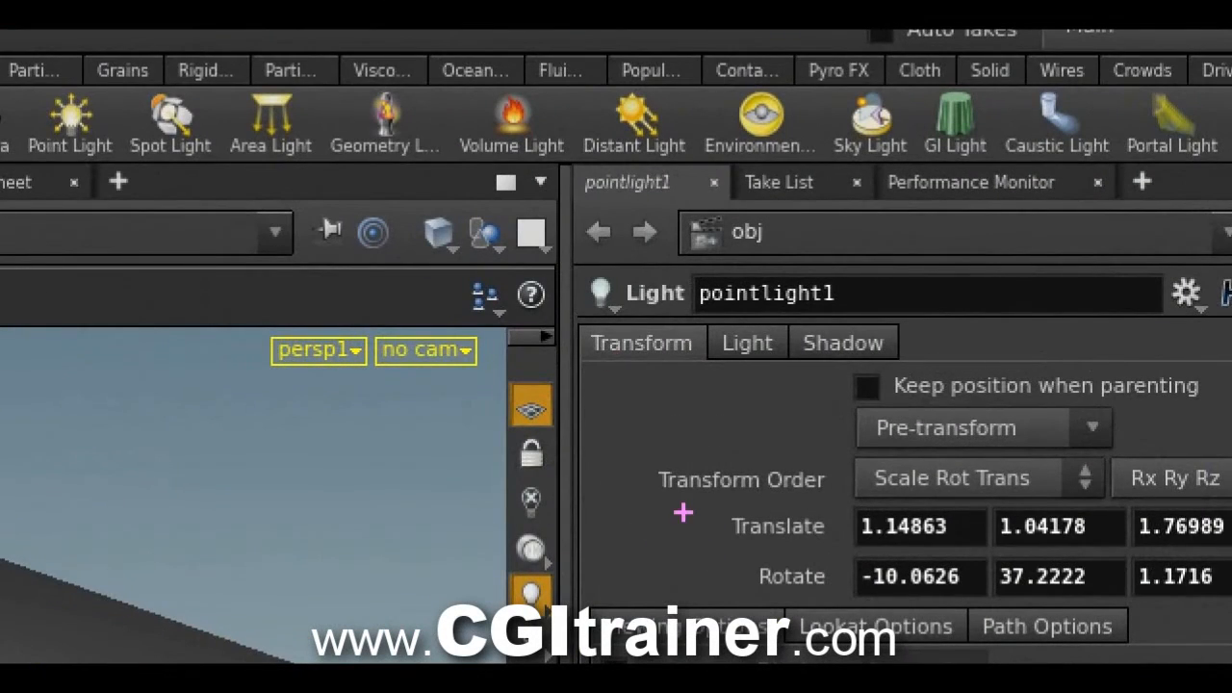
left_click_drag(666, 583, 731, 583)
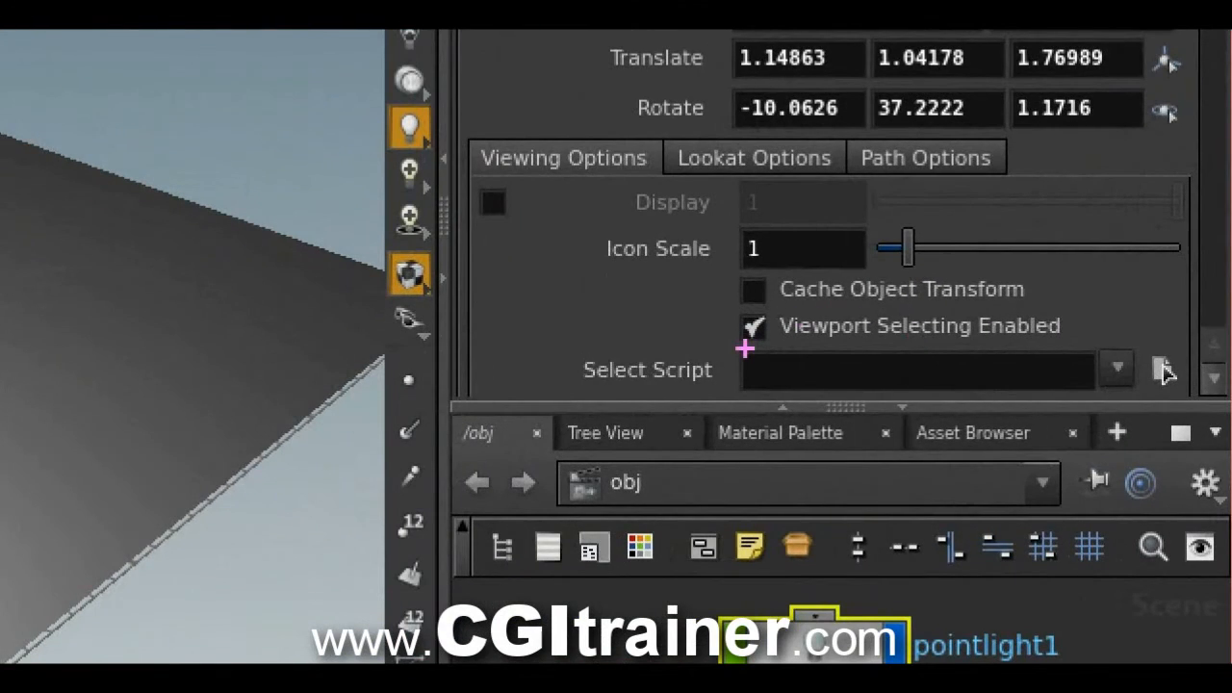
mouse_move(745, 348)
left_mouse_down()
mouse_move(885, 353)
mouse_move(1091, 332)
mouse_move(905, 324)
left_mouse_up()
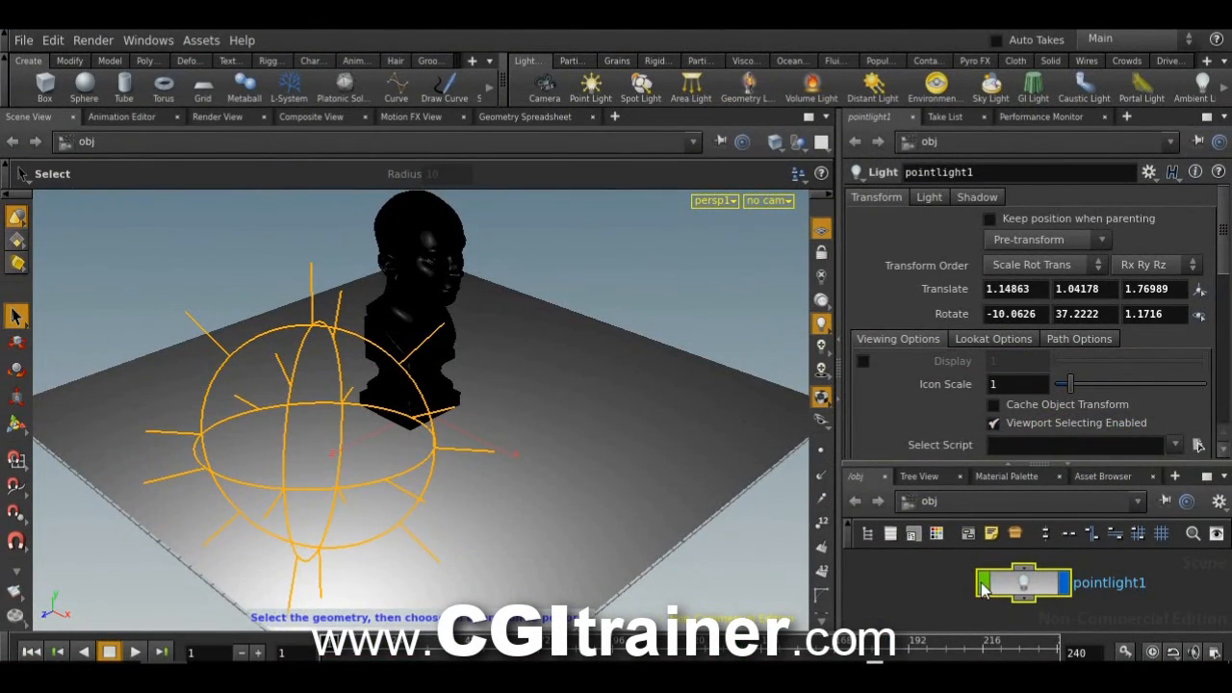
Step: Toggle the point light's viewport selectability and its Enable and Enable In Viewport options off and back on
left_click(982, 584)
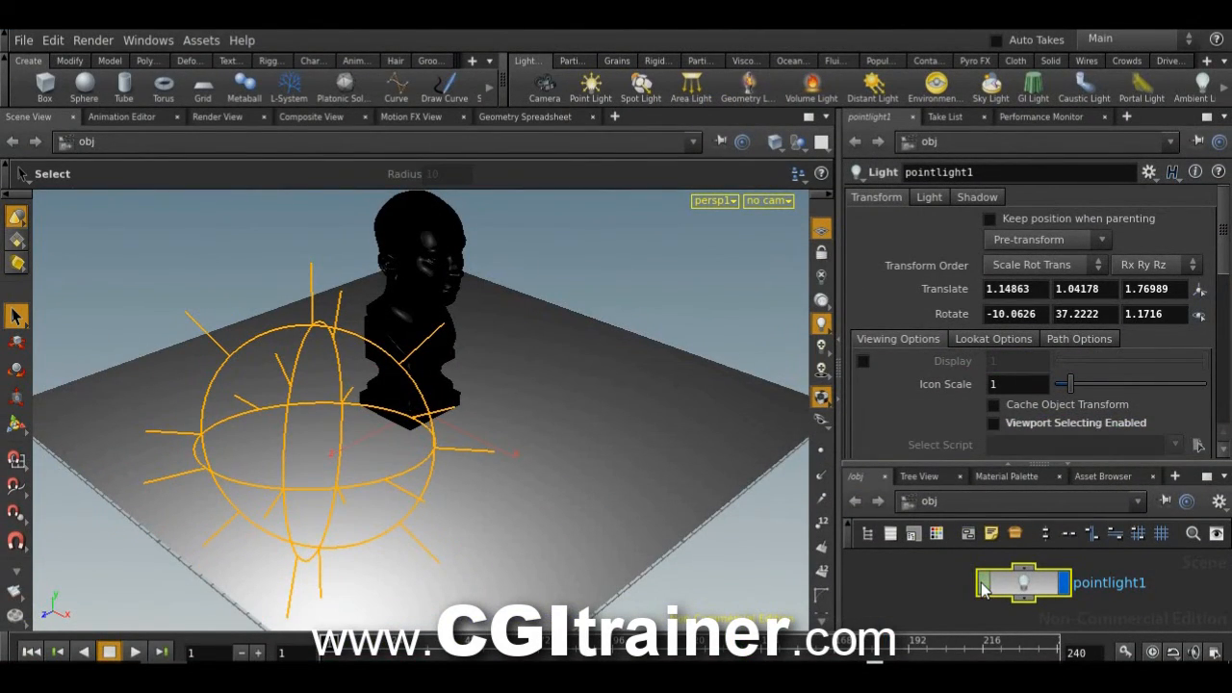
left_click(993, 423)
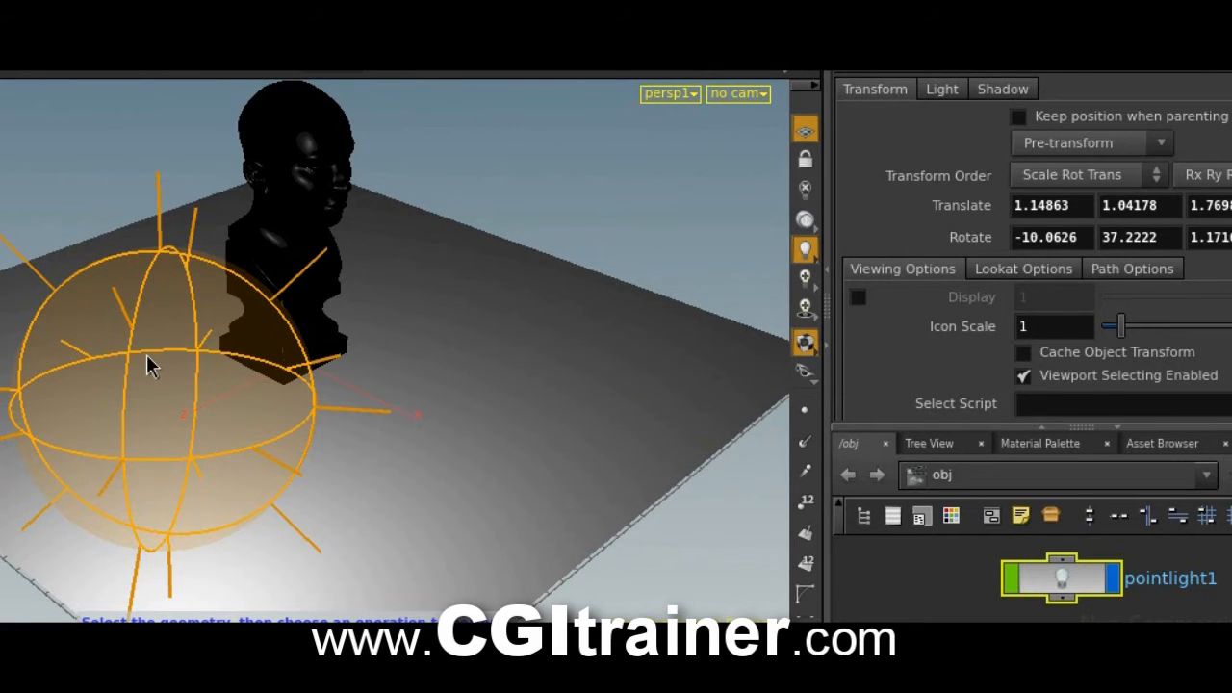
left_click(946, 90)
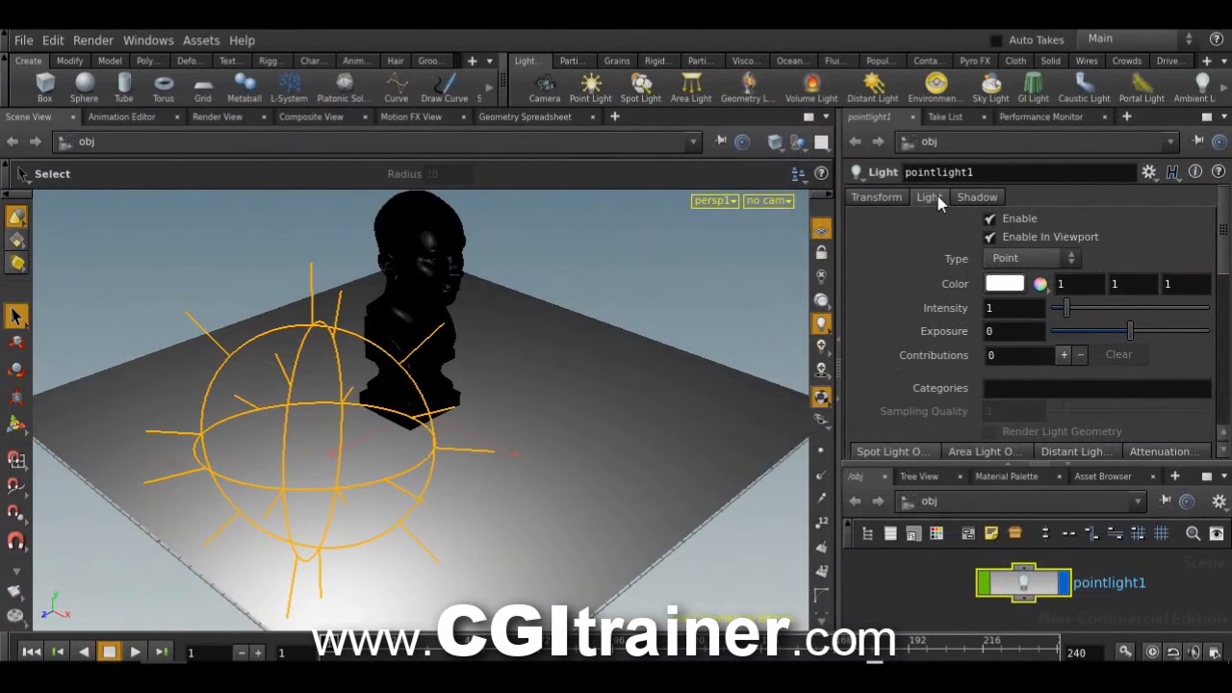
left_click(991, 218)
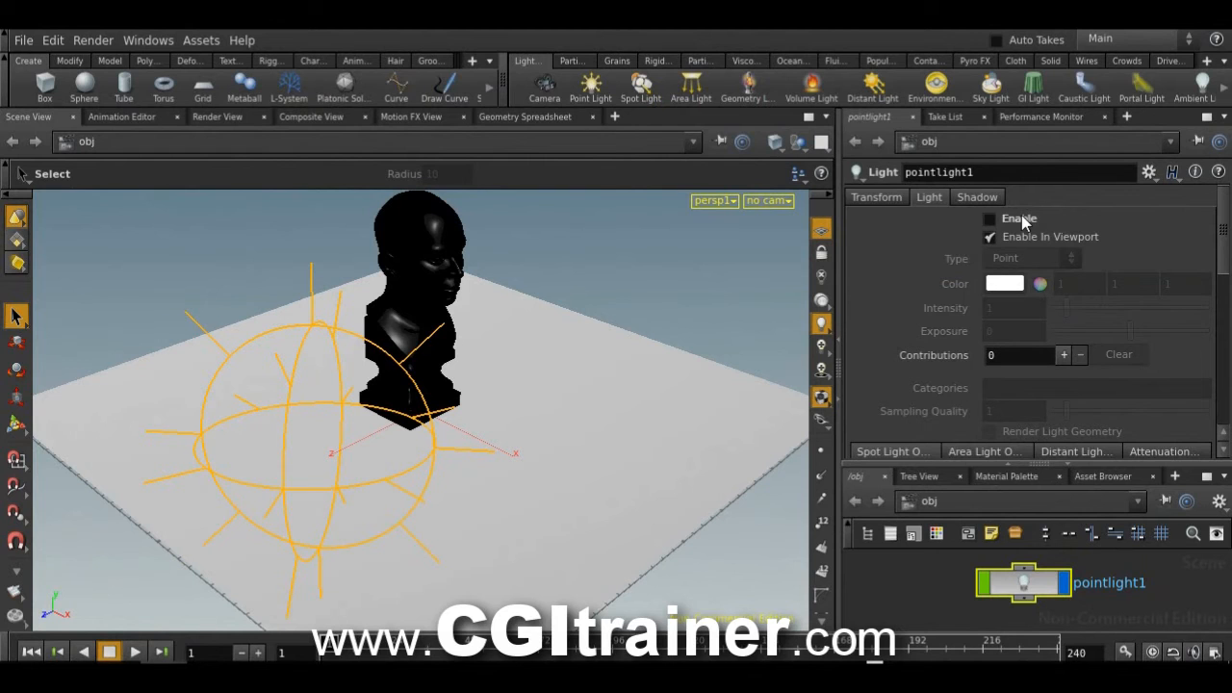
left_click(1022, 221)
left_click(1009, 243)
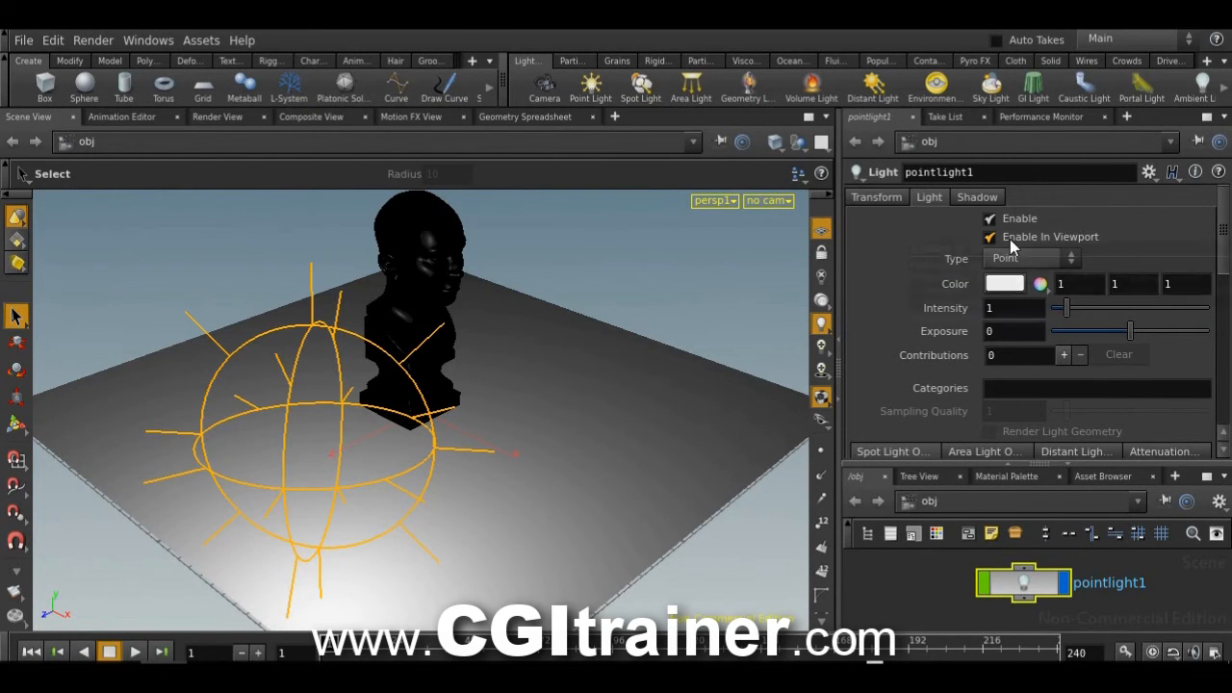
left_click(1004, 249)
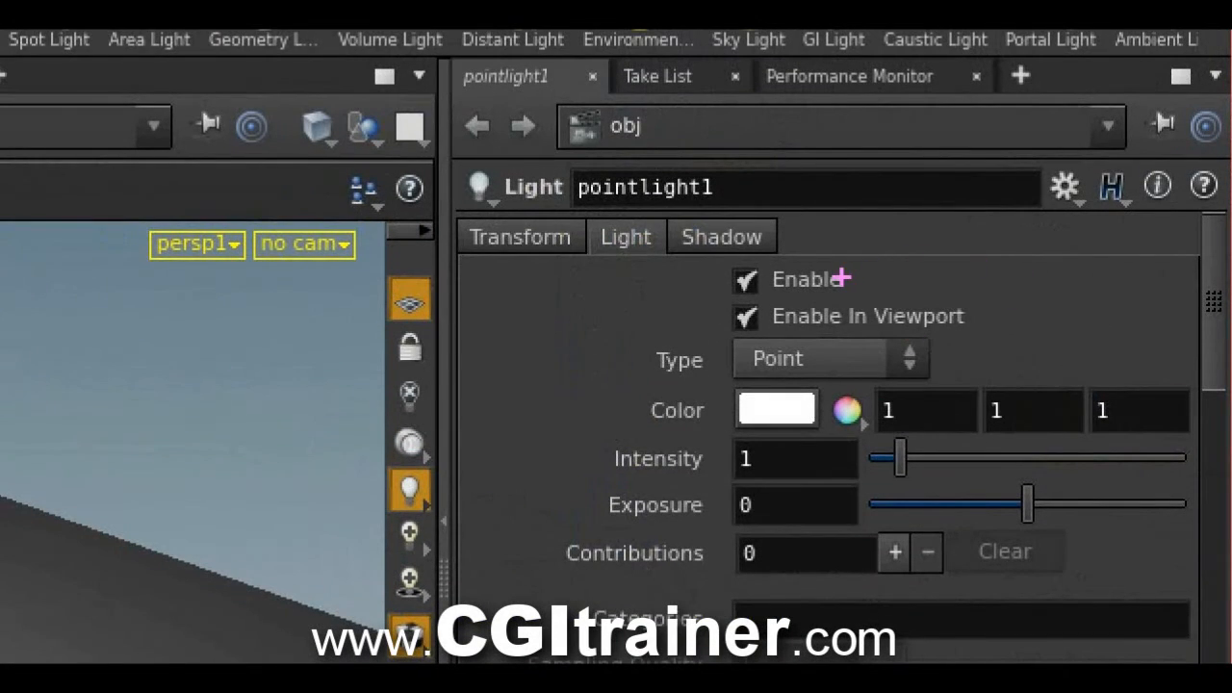
left_click_drag(841, 278, 959, 243)
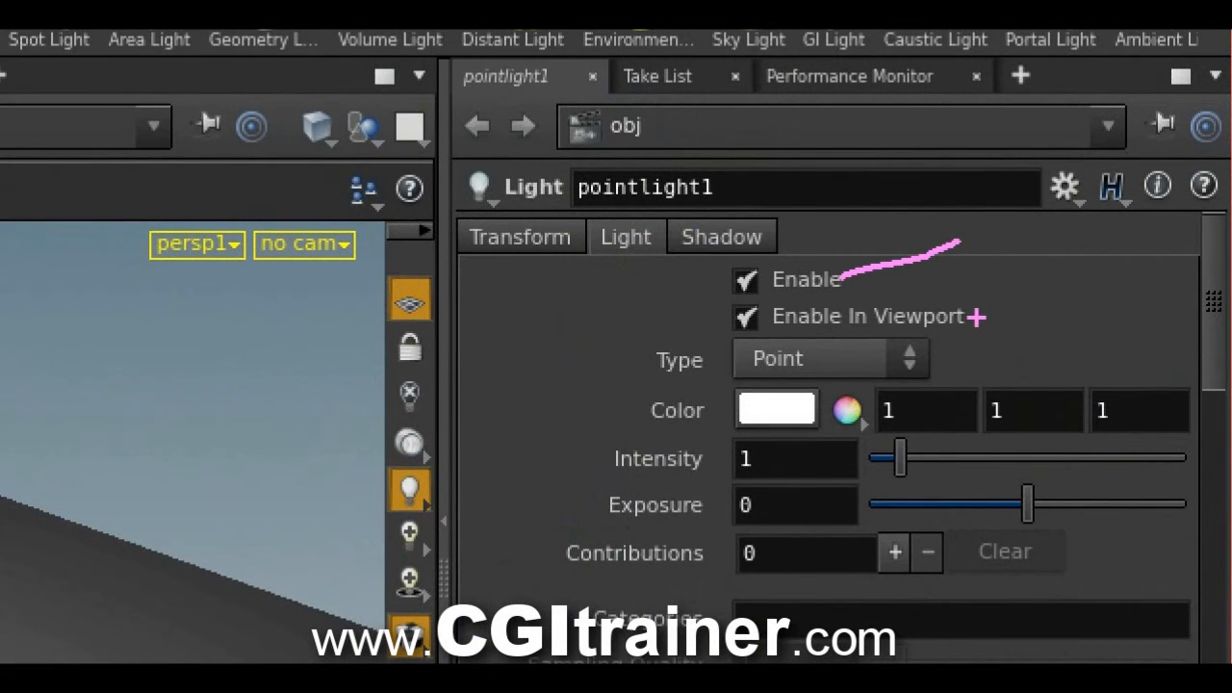
left_click_drag(974, 317, 1061, 283)
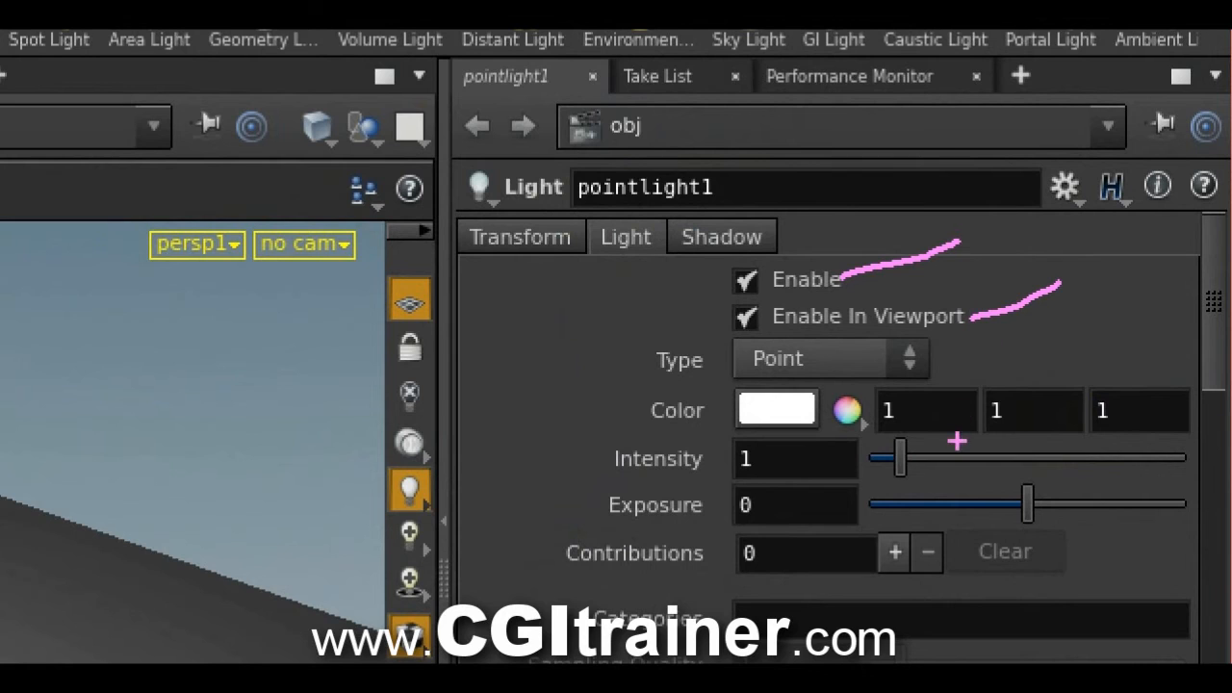
Step: Set the point light's Exposure to 1 and its Intensity to 1
mouse_move(808, 384)
left_mouse_down()
mouse_move(685, 385)
mouse_move(741, 435)
left_mouse_up()
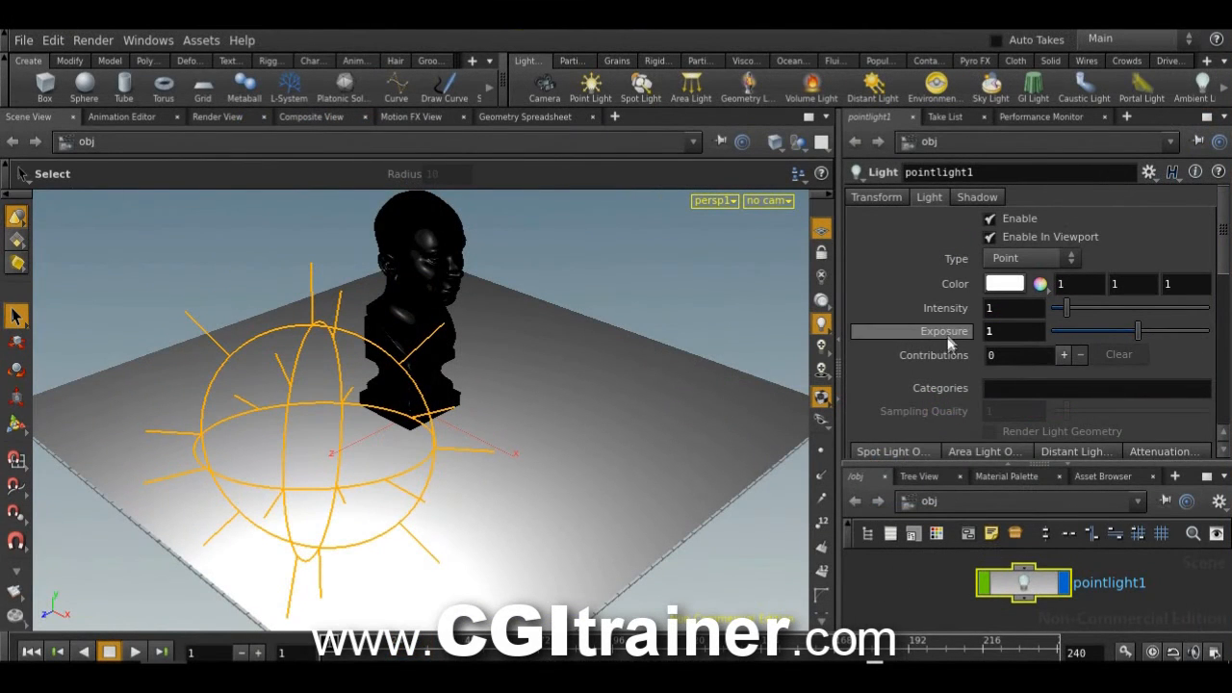
mouse_move(1066, 311)
left_mouse_down()
mouse_move(1093, 311)
mouse_move(1056, 311)
mouse_move(1075, 315)
left_mouse_up()
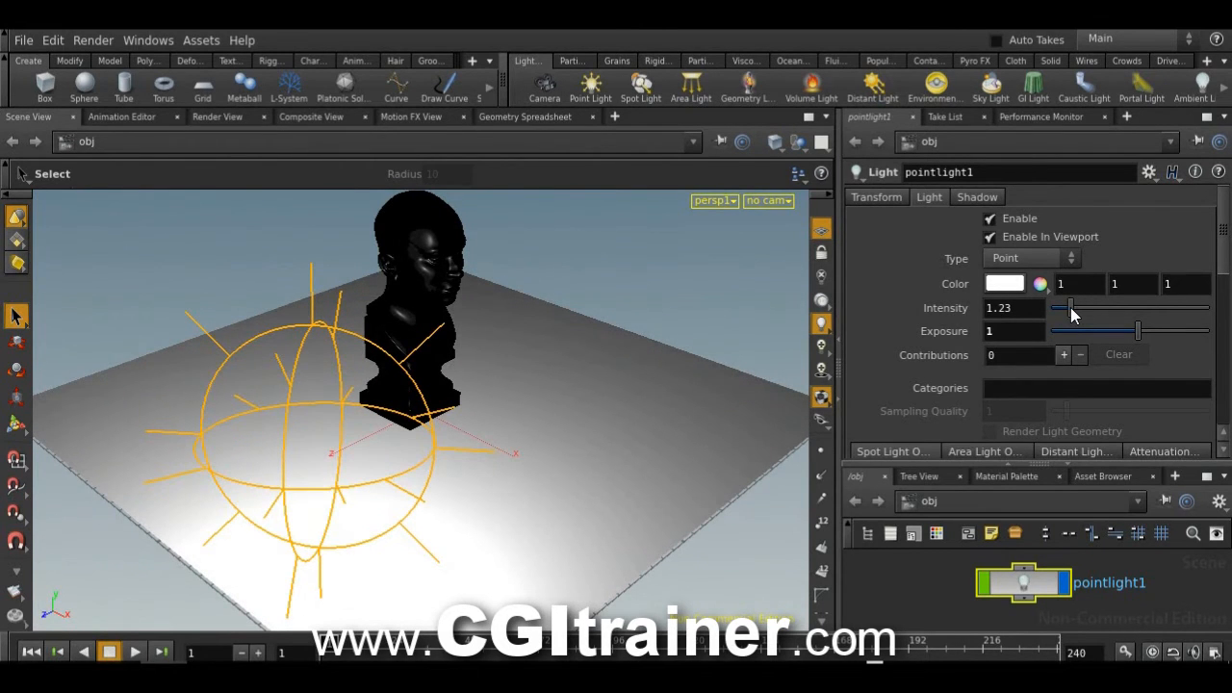
left_click_drag(1144, 334, 1085, 317)
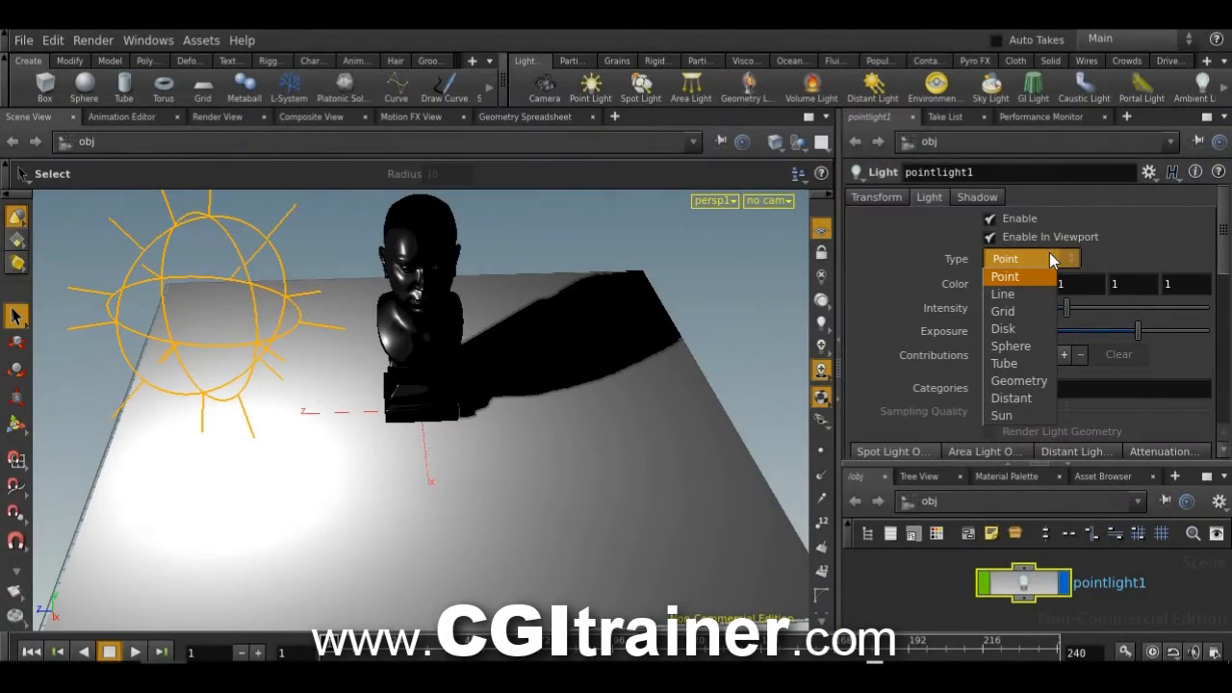
Step: Change the light's type to Grid and preview it with a render region drawn around the bust and its shadow
left_click(1045, 311)
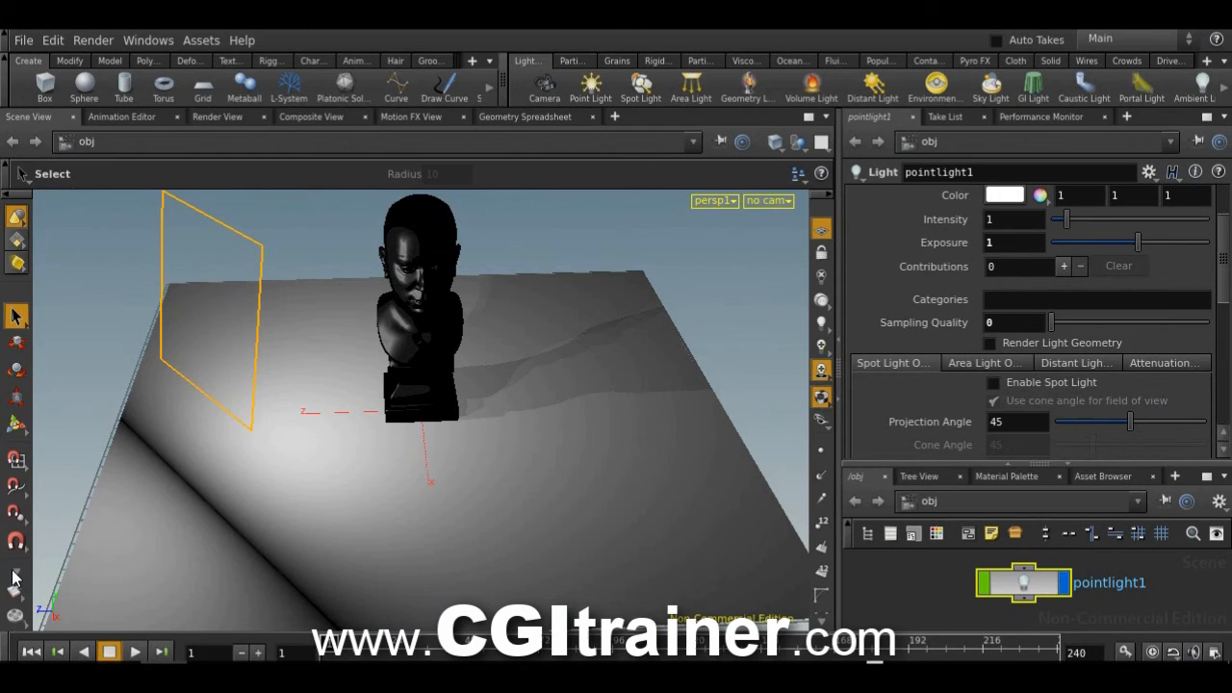
scroll(15, 575, "down", 3)
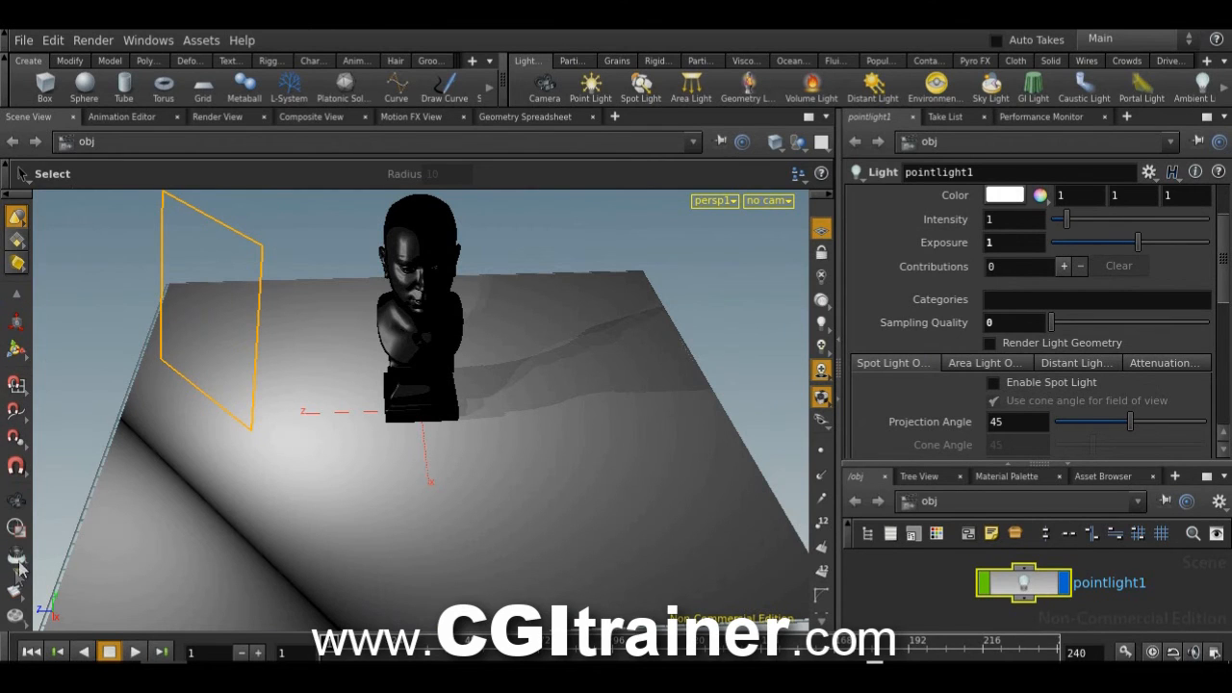
left_click(16, 528)
left_click_drag(264, 211, 633, 564)
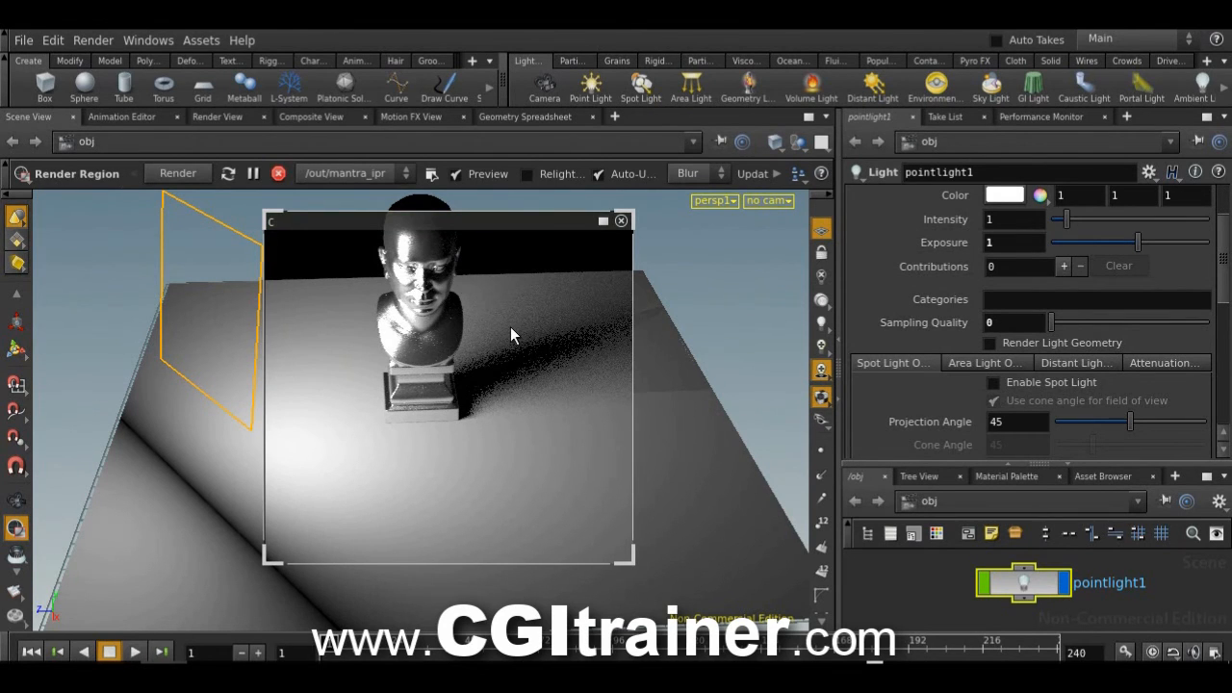
Step: Set the grid light's Sampling Quality to 3.01 and shift the render region away from the light
left_click_drag(1052, 322, 1096, 324)
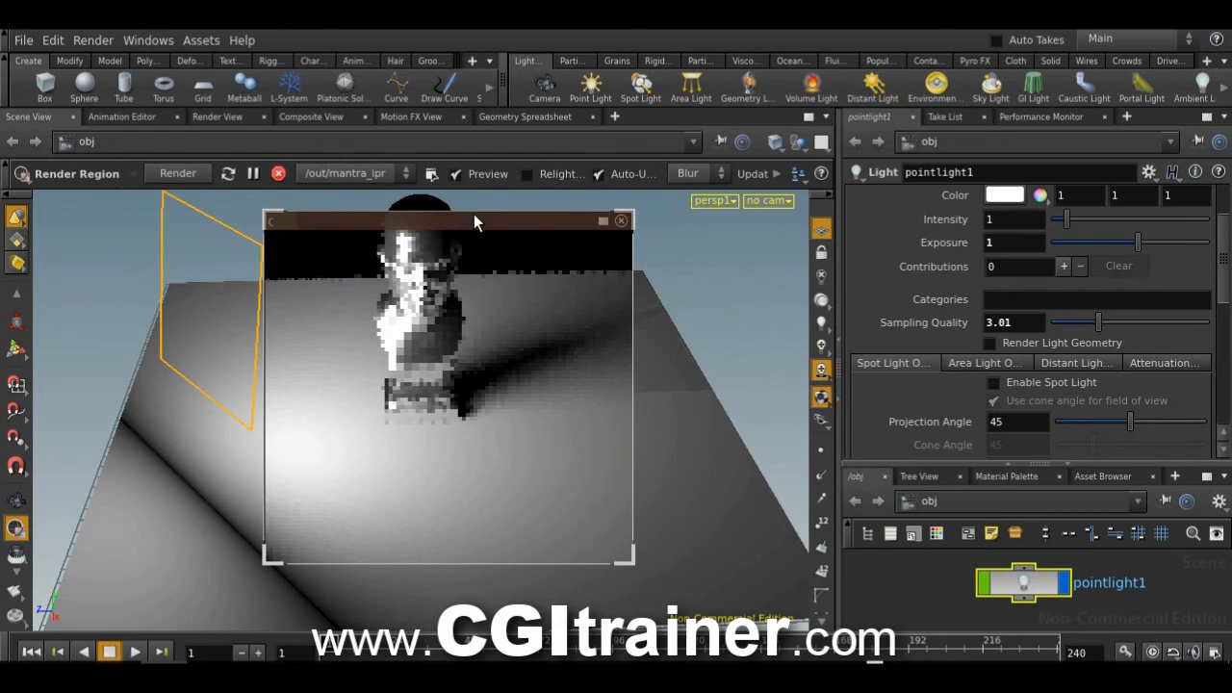
left_click_drag(486, 220, 355, 203)
Step: Change the light's type to Line and bring up its attenuation settings
left_click(990, 343)
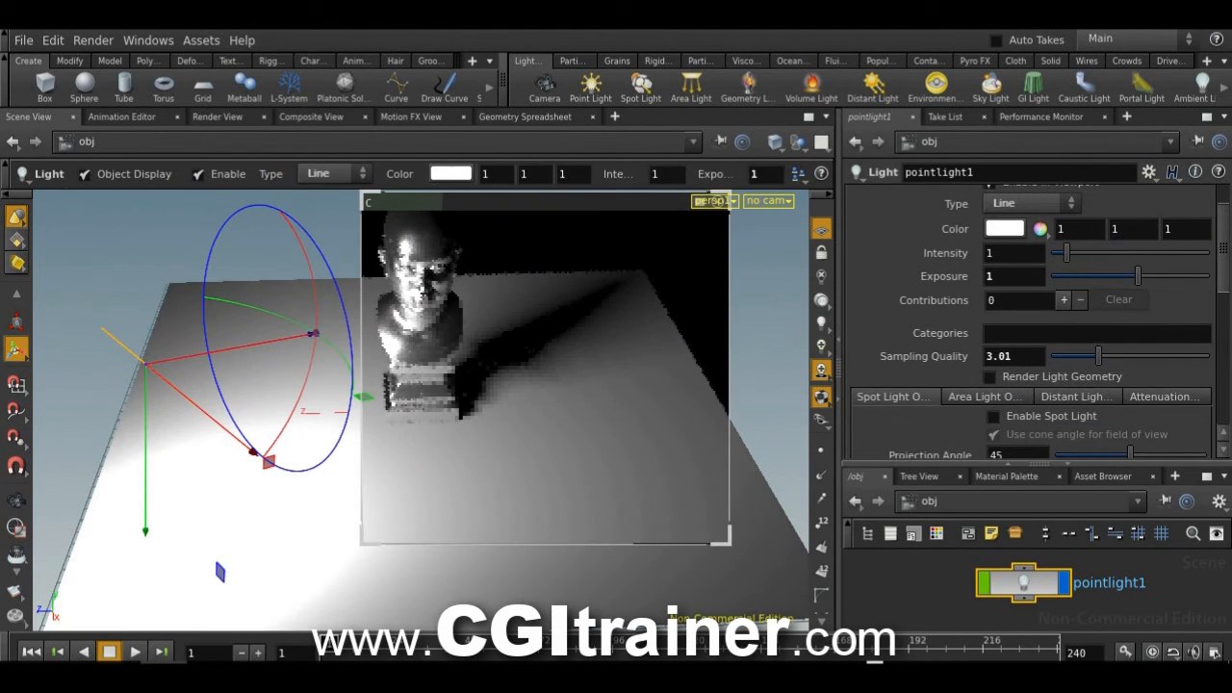
left_click_drag(1223, 238, 1223, 226)
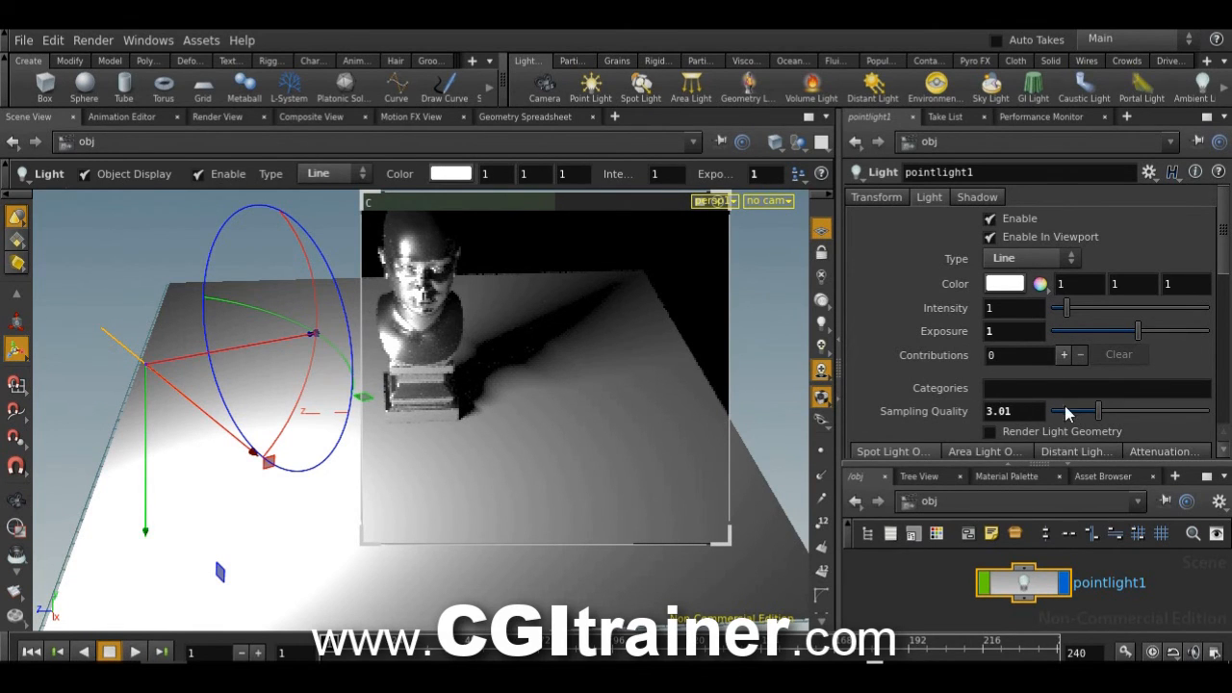
scroll(880, 278, "down", 3)
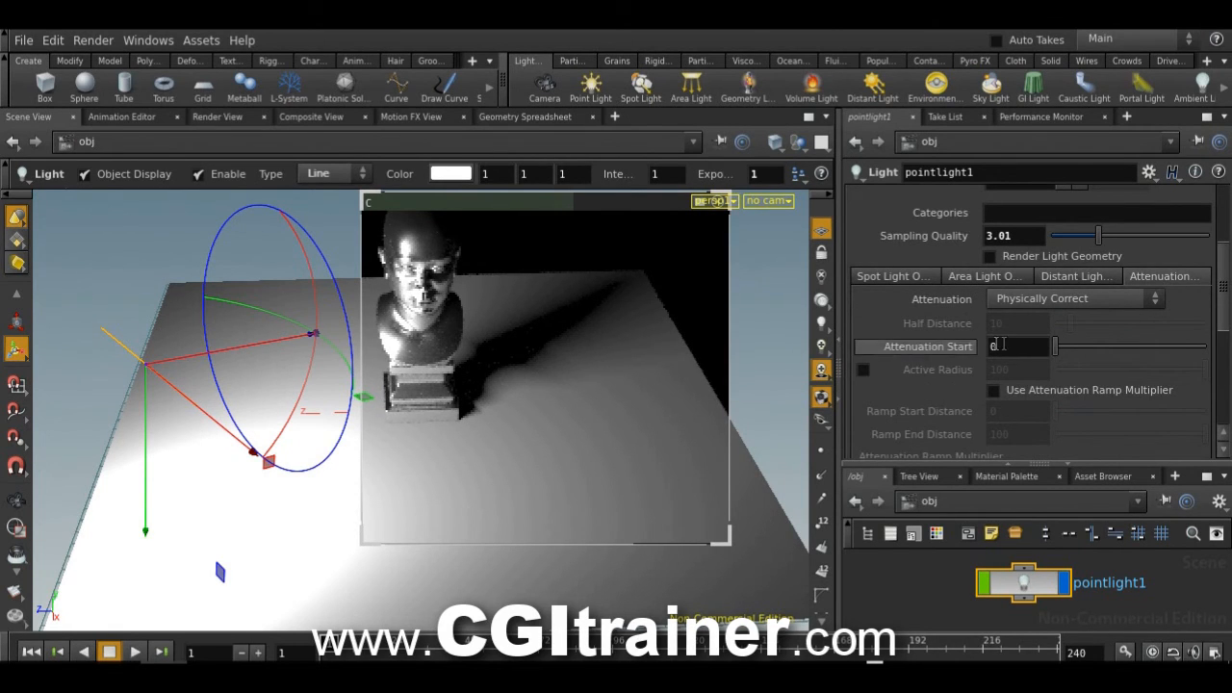
Step: Enable the attenuation ramp multiplier for the line light and set its Ramp End Distance to 2.95
left_click_drag(1059, 351, 1078, 351)
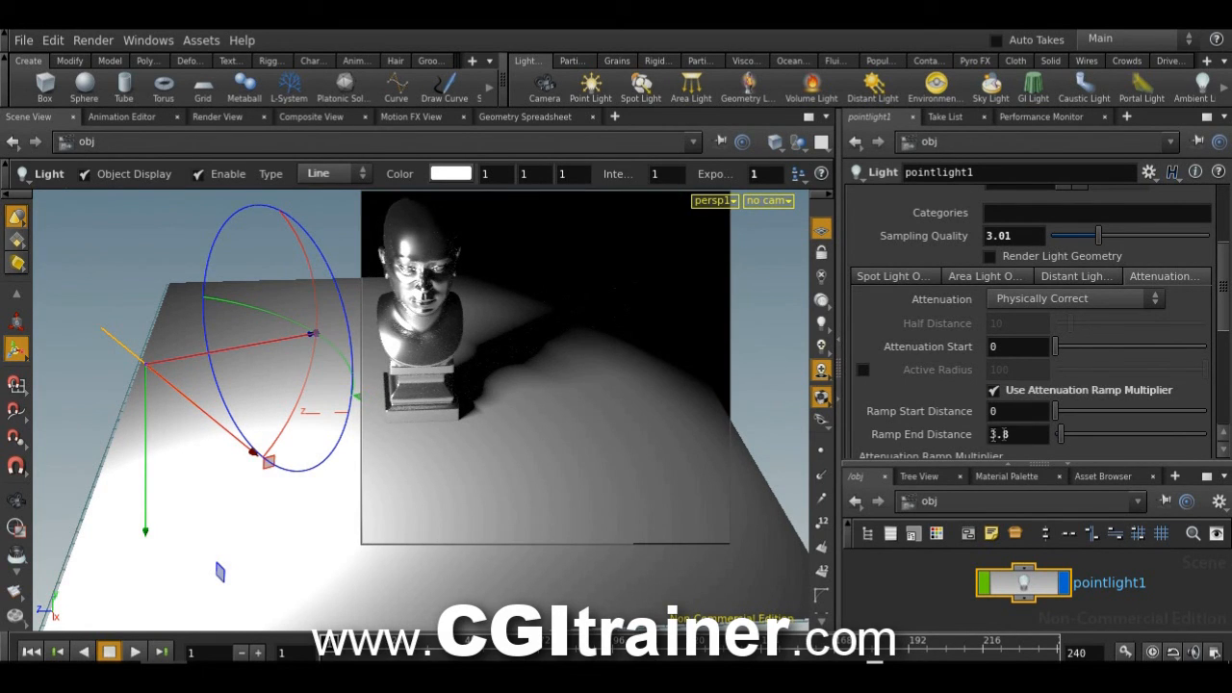
middle_click_drag(995, 434, 318, 358)
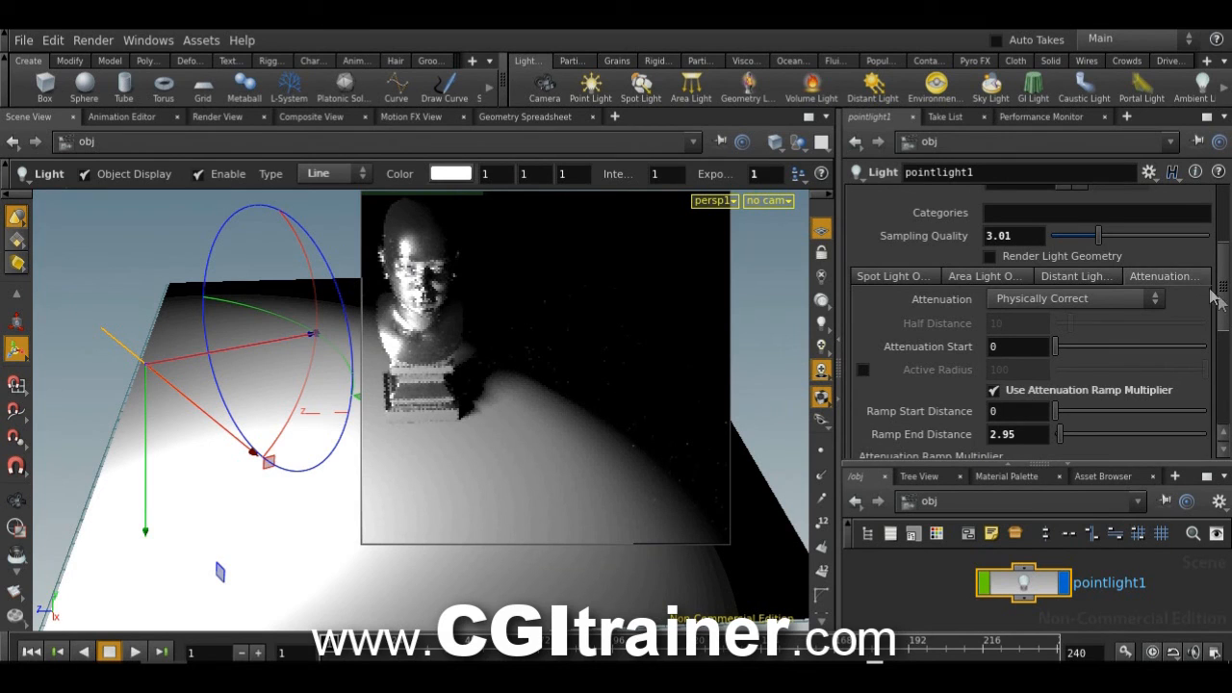
Step: Reposition the middle white key of the attenuation ramp and add a grey key between it and the black end
left_click_drag(1225, 309, 1013, 363)
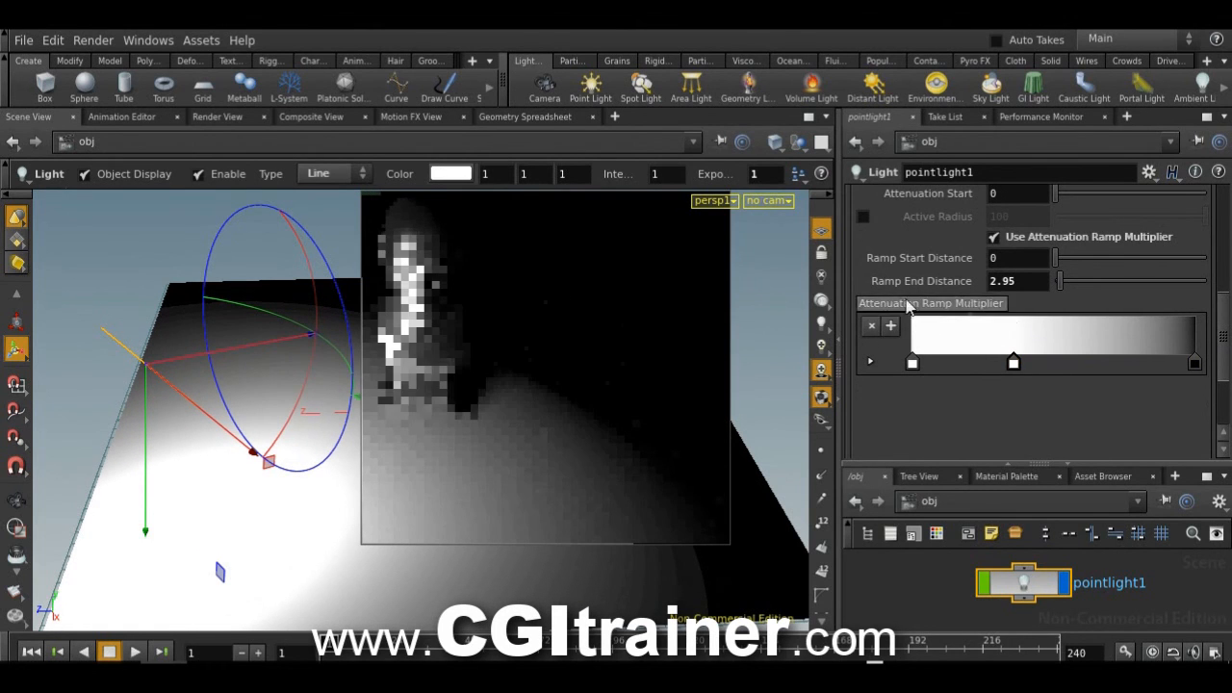
left_click_drag(1013, 363, 983, 363)
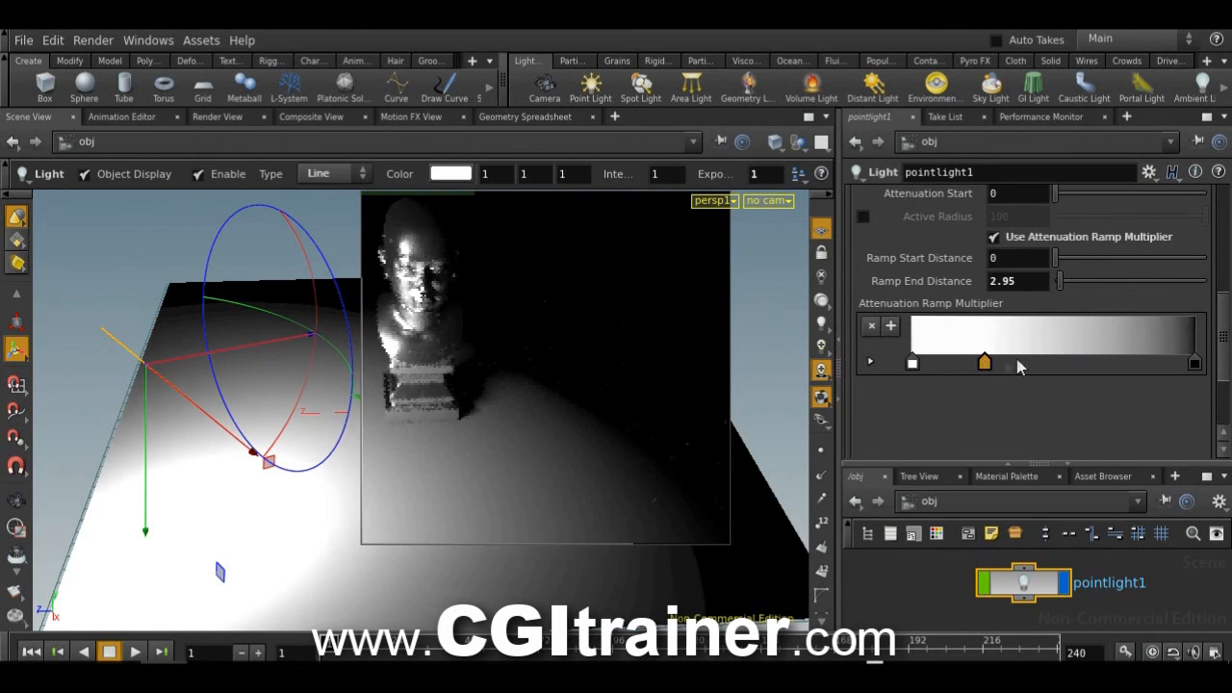
left_click(1020, 364)
left_click(1110, 363)
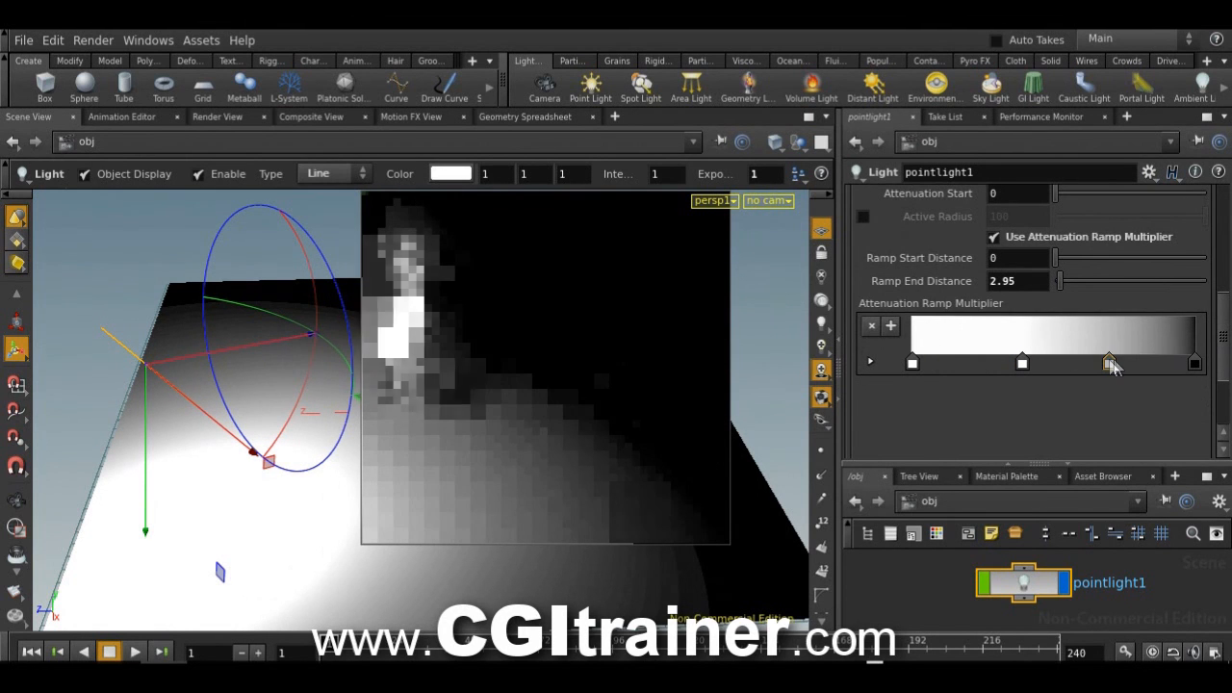
Step: Move the added ramp key closer to the middle white key and change its color to green
double_click(1082, 363)
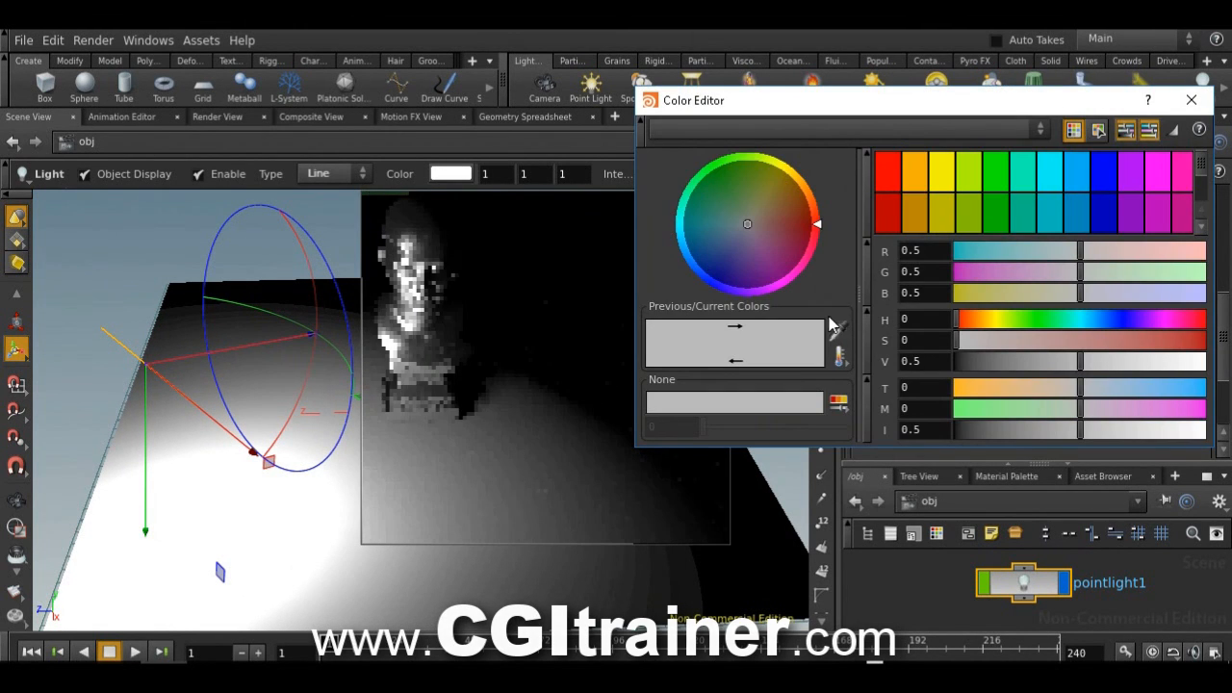
left_click_drag(743, 220, 763, 240)
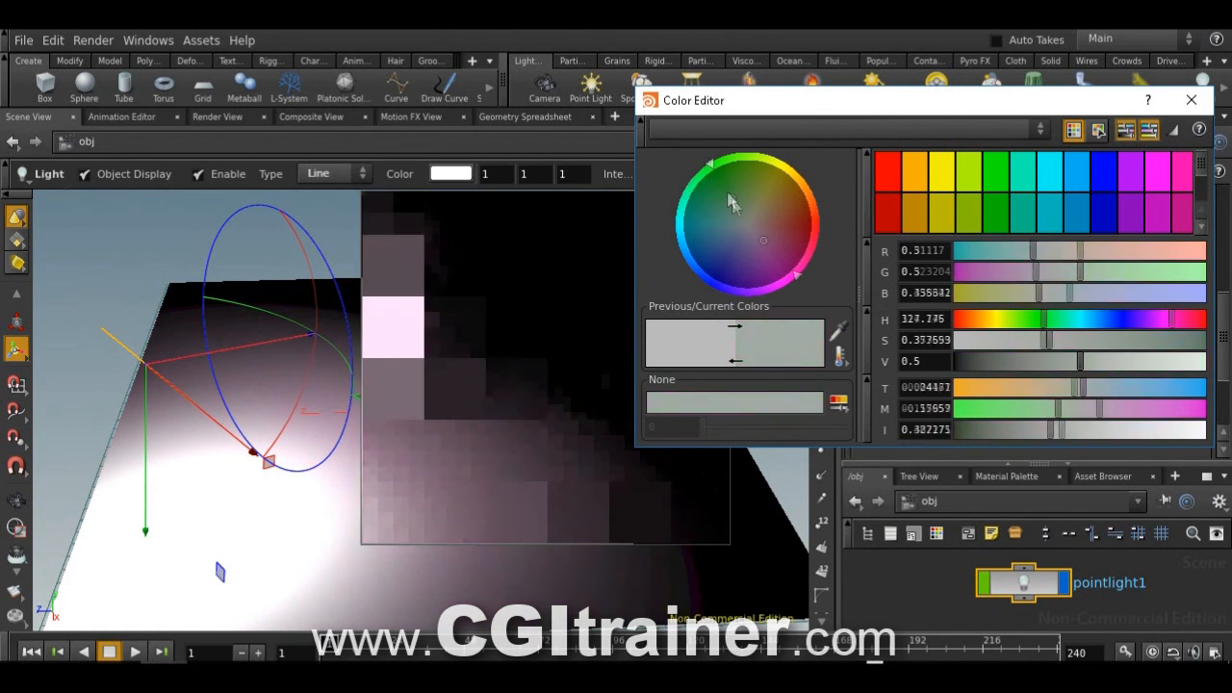
left_click(729, 203)
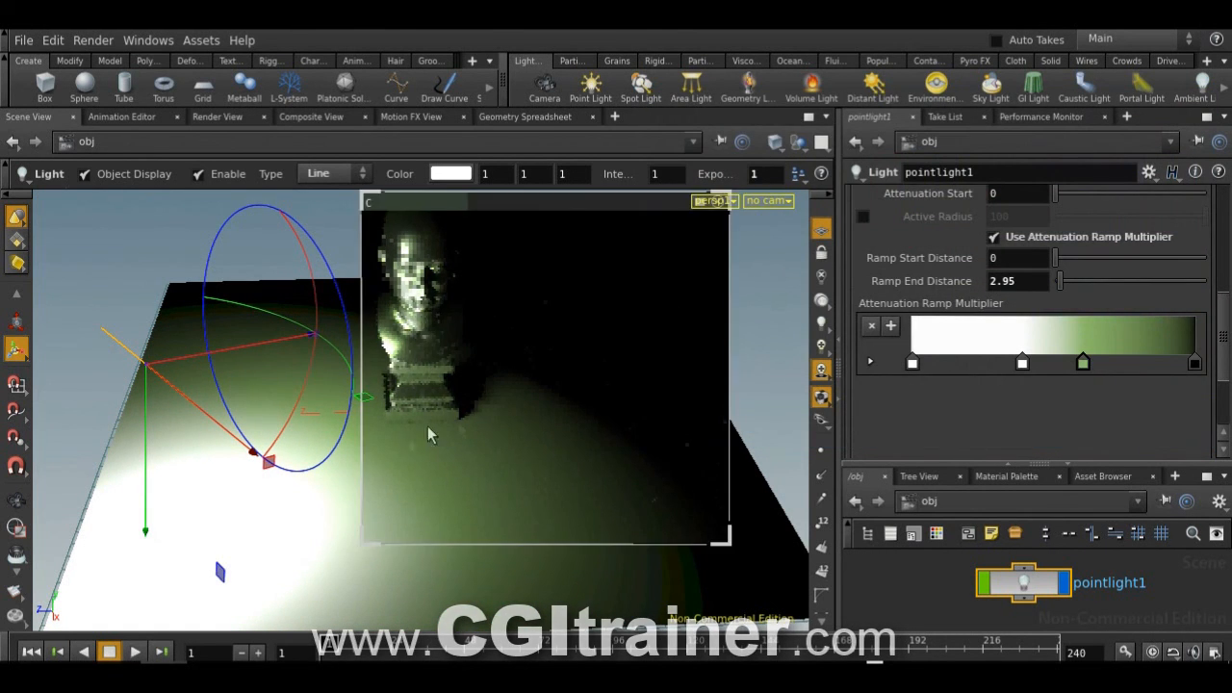